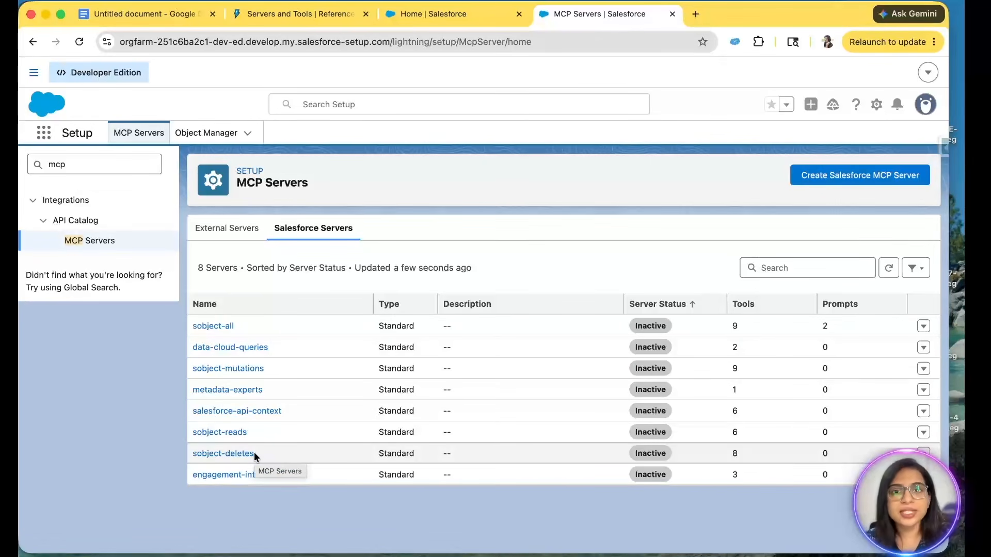
# Step: Review the nine tools offered by the sobject-all MCP server, then activate it
pyautogui.click(218, 327)
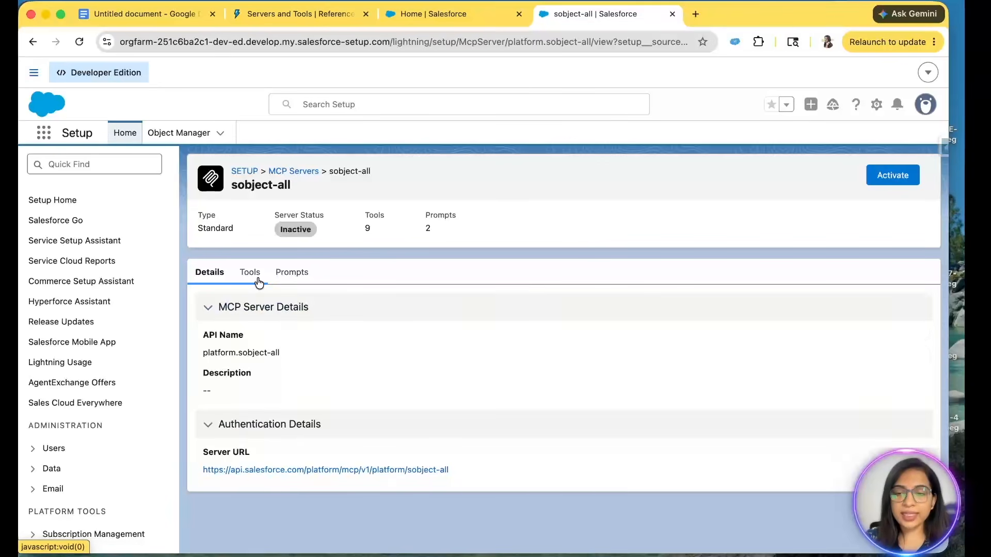
pyautogui.click(259, 283)
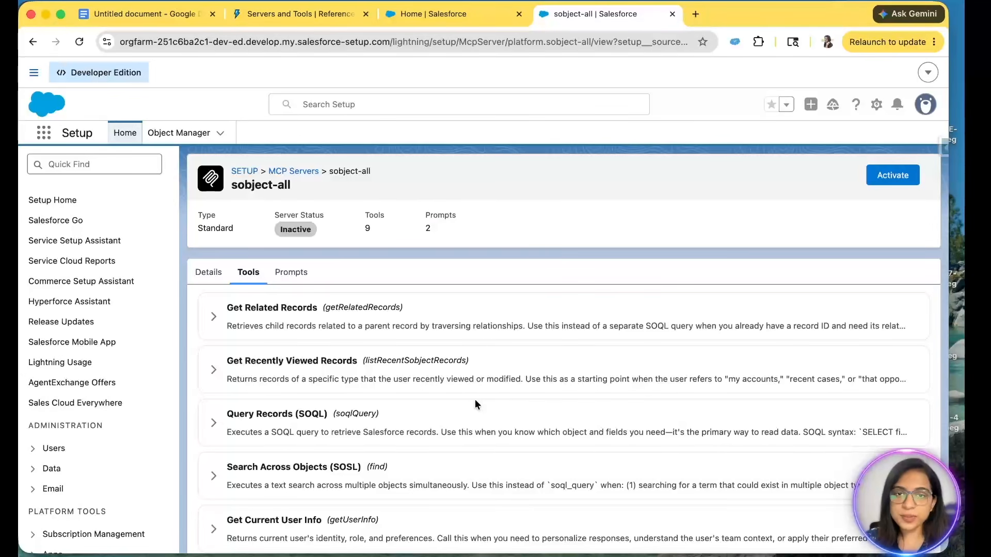
pyautogui.scroll(-2, 475, 399)
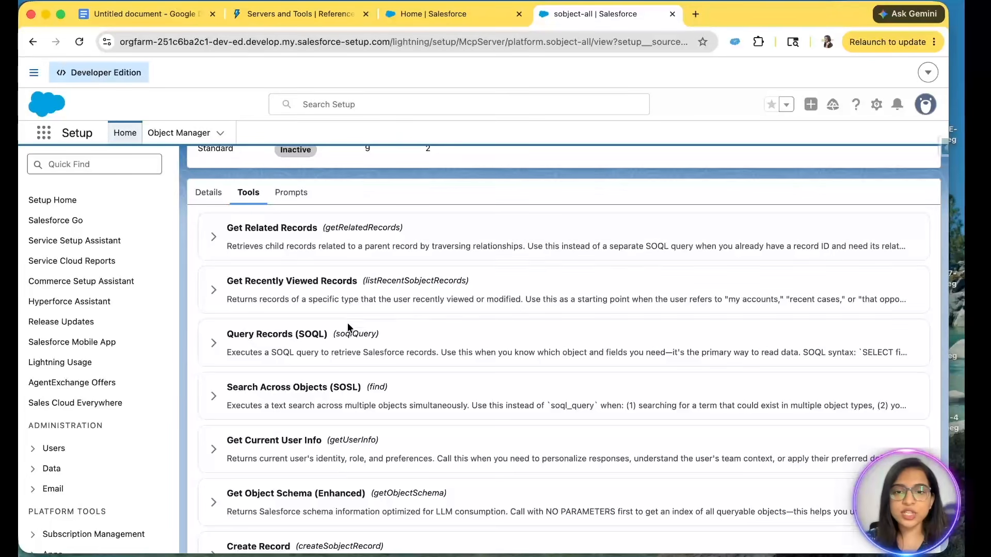
pyautogui.scroll(-3, 413, 350)
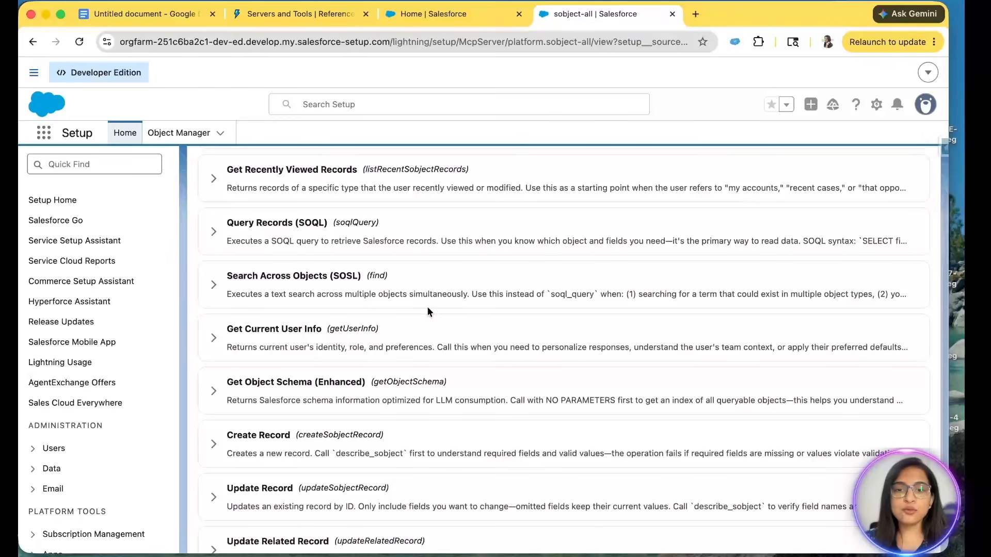
pyautogui.scroll(-1, 478, 364)
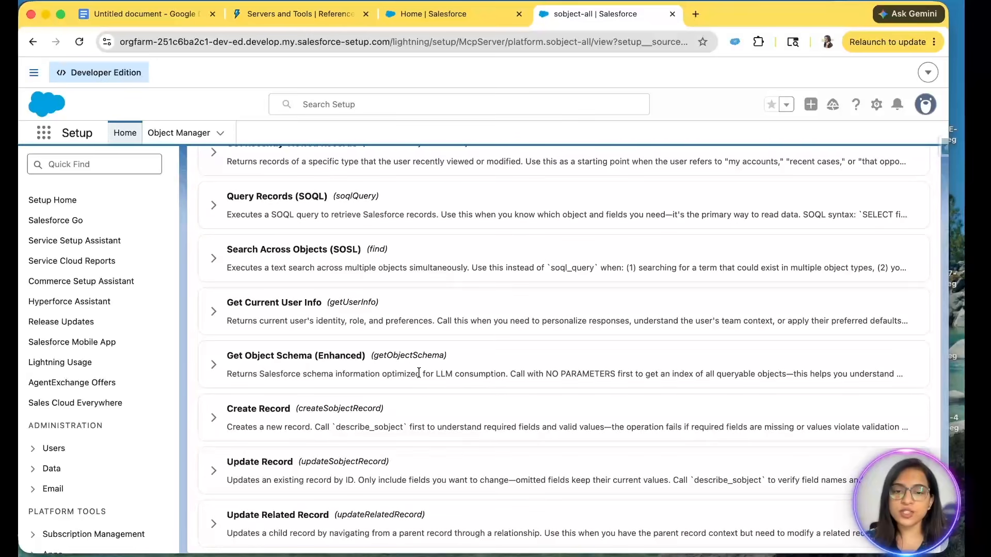
pyautogui.scroll(5, 540, 277)
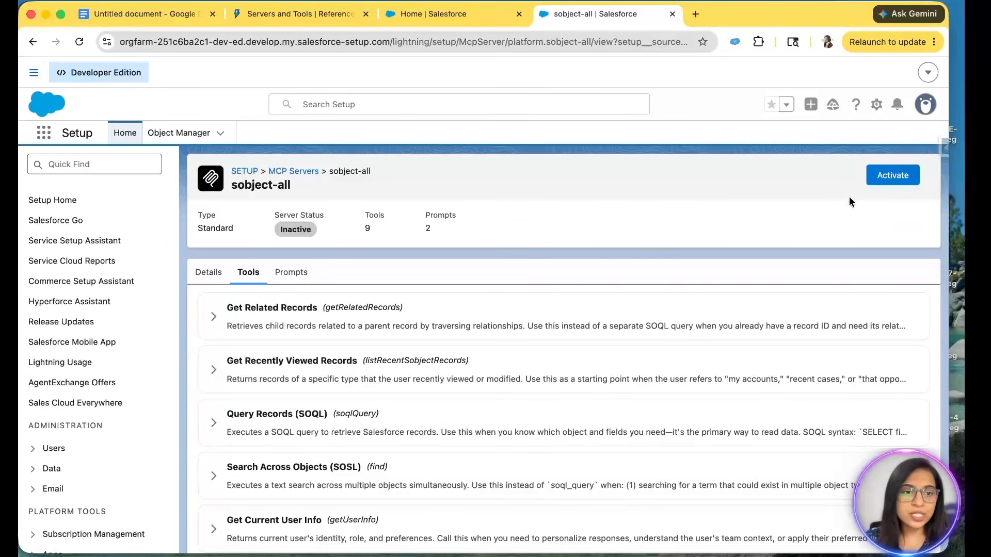
pyautogui.click(889, 178)
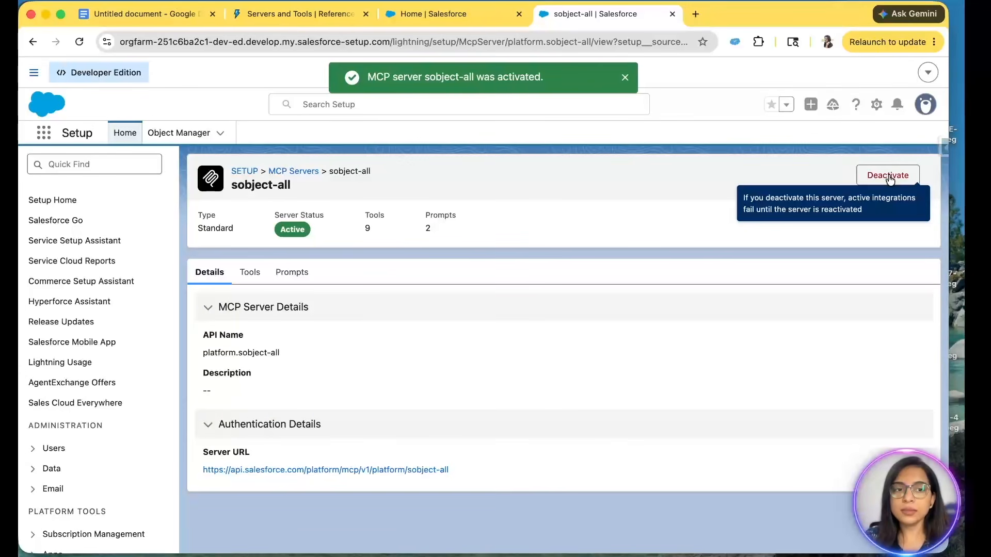
# Step: Find External Client App Manager via Quick Find 'exter' and start a new external client app
pyautogui.click(98, 163)
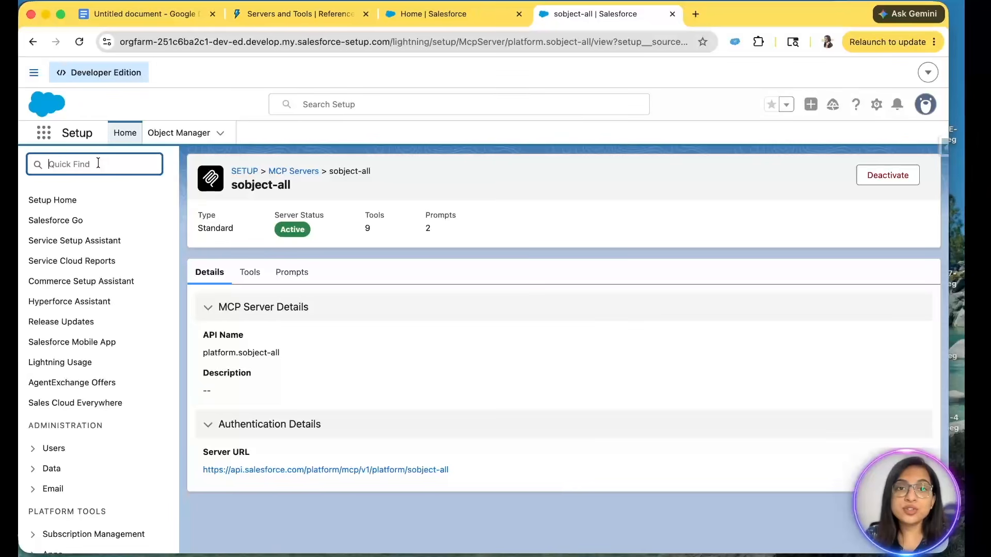
pyautogui.write('exter')
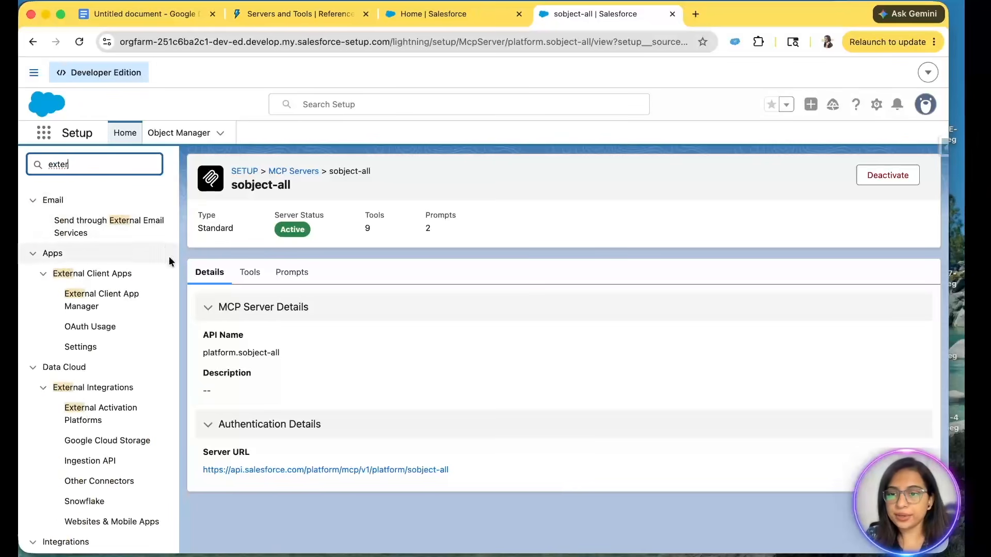
pyautogui.click(110, 300)
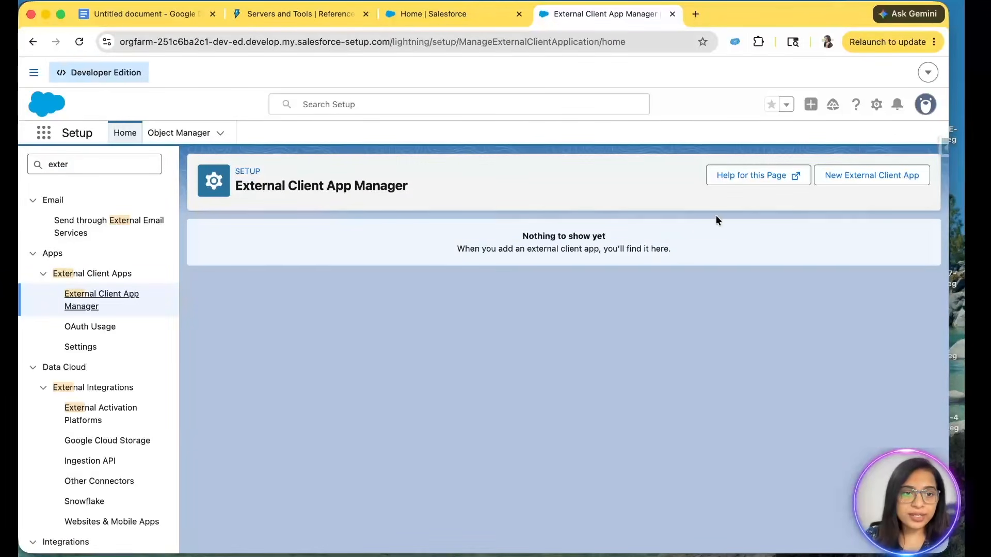
pyautogui.click(881, 178)
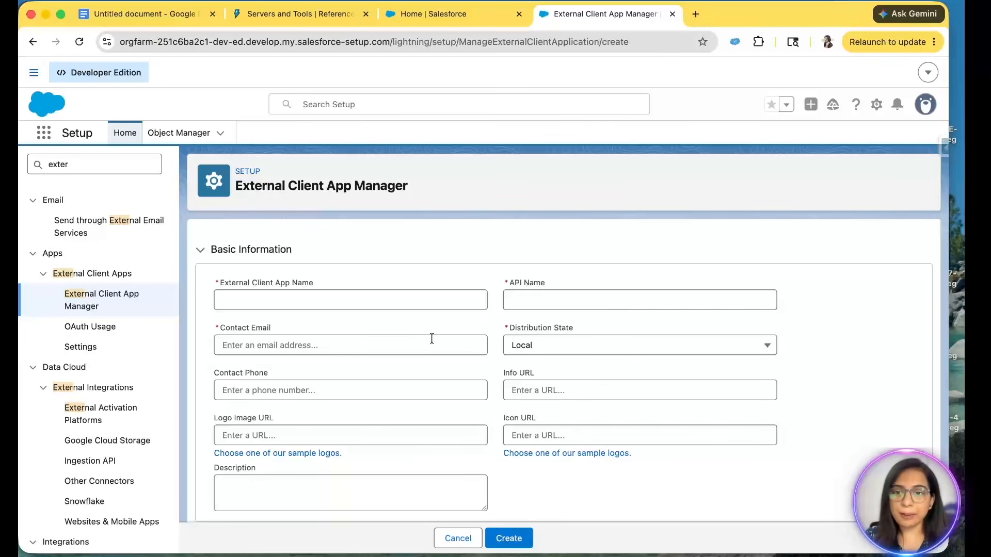
# Step: Name the app 'Claude Integration', letting the API name fill in as Claude_Integration
pyautogui.click(363, 299)
pyautogui.write('CLoud')
pyautogui.press('BackSpace')
pyautogui.press('BackSpace')
pyautogui.press('BackSpace')
pyautogui.write('aude Integration')
pyautogui.press('Tab')
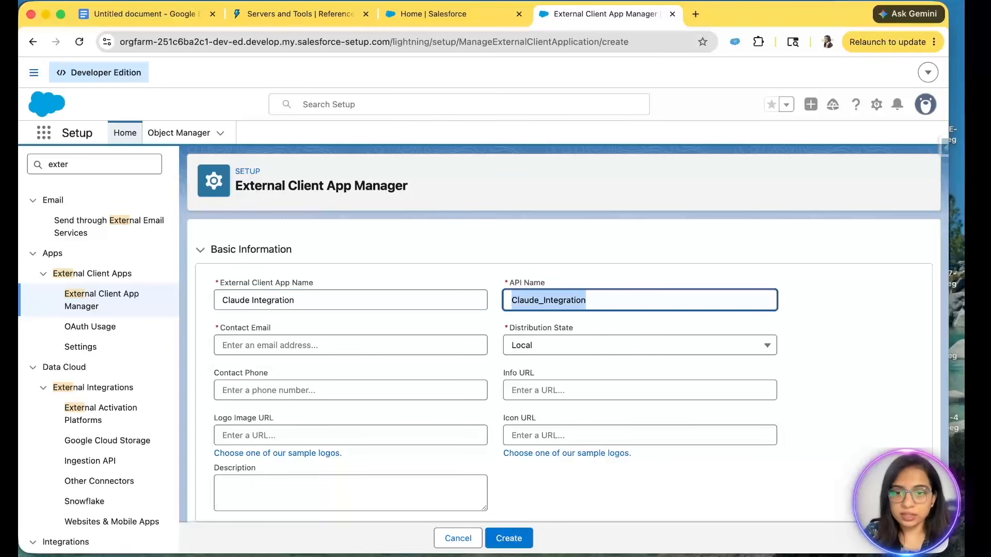
pyautogui.scroll(-4, 426, 455)
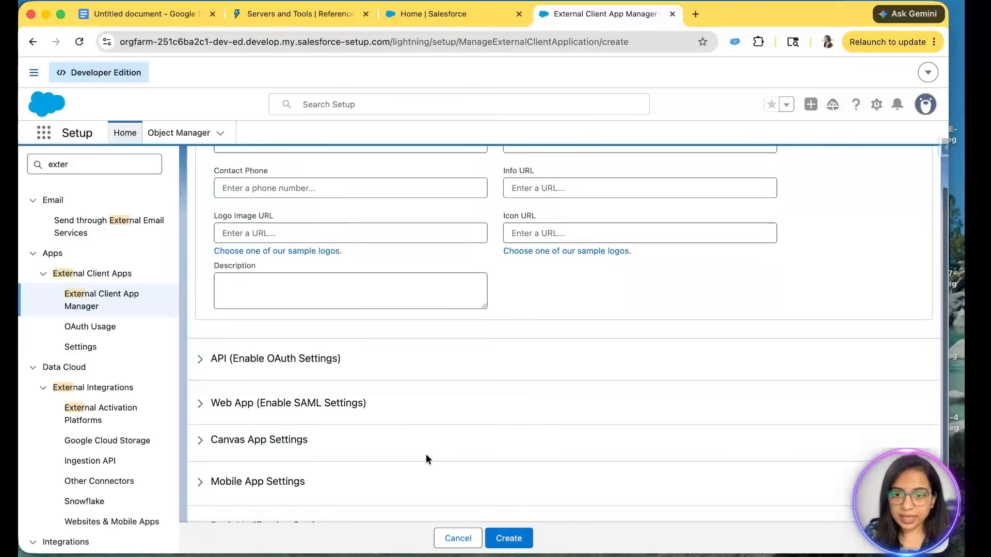
# Step: Enable OAuth for the app and paste Claude's callback URL
pyautogui.click(216, 360)
pyautogui.click(219, 391)
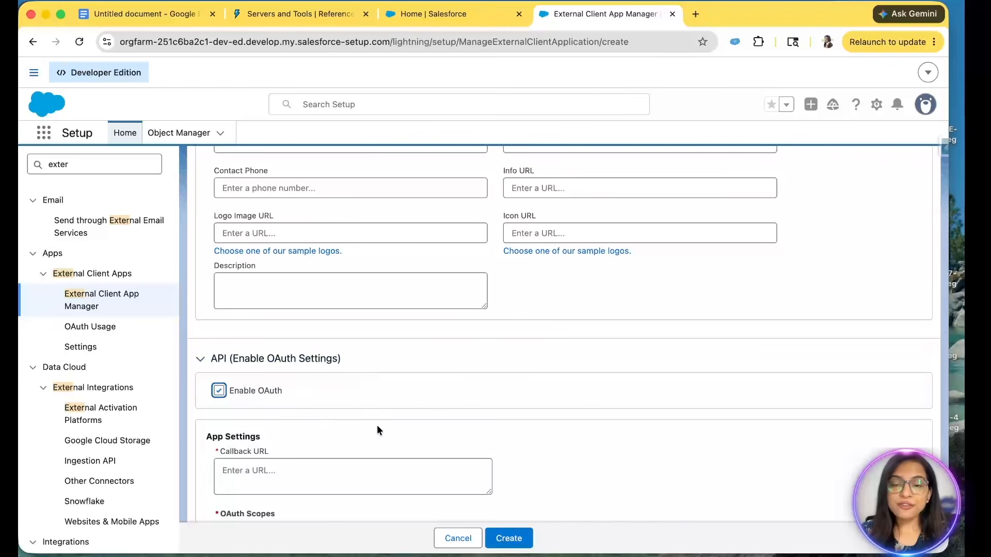
pyautogui.scroll(-3, 402, 429)
pyautogui.click(322, 404)
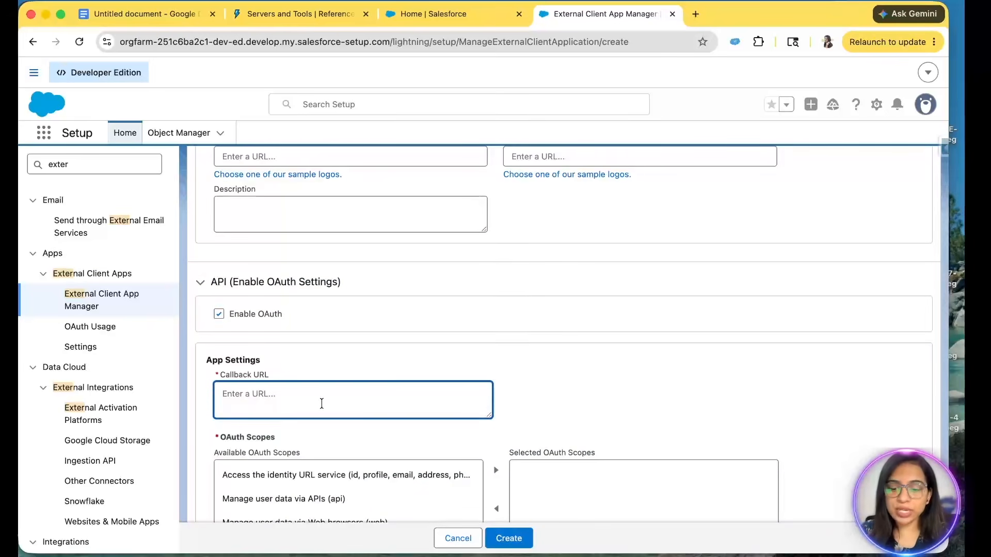
pyautogui.write('https://claude.ai/api/mcp/auth_callback')
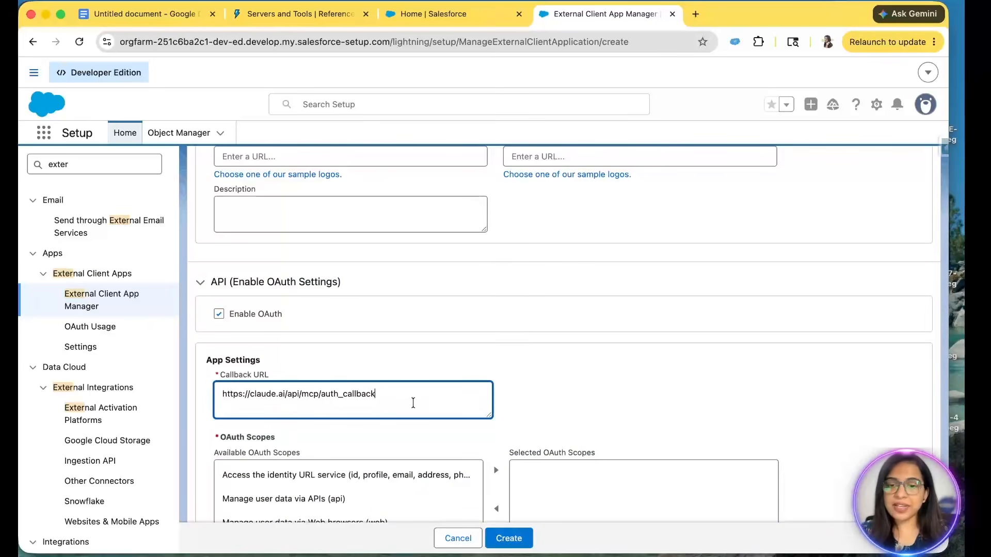
# Step: Add the refresh_token/offline_access and mcp_api OAuth scopes to the selection
pyautogui.scroll(-3, 547, 387)
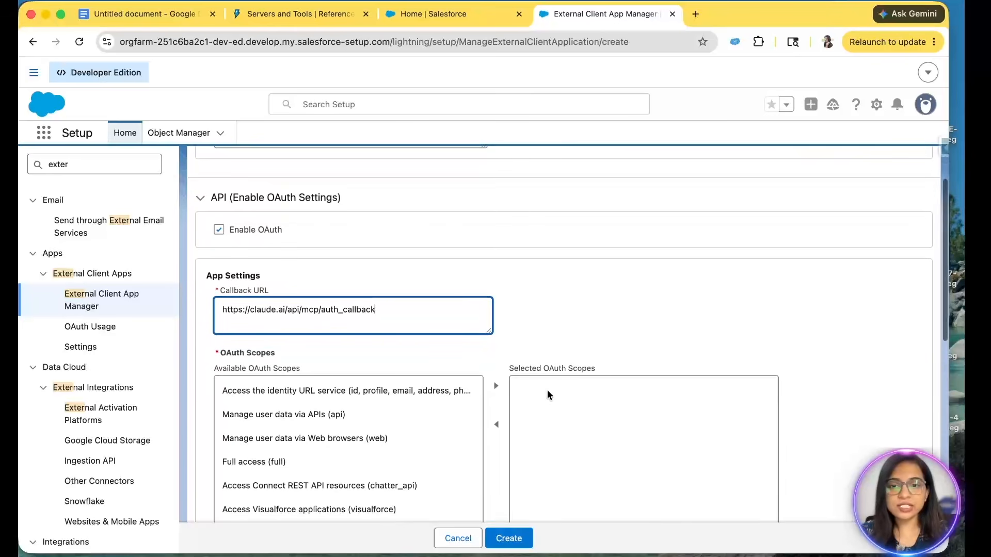
pyautogui.scroll(-3, 546, 395)
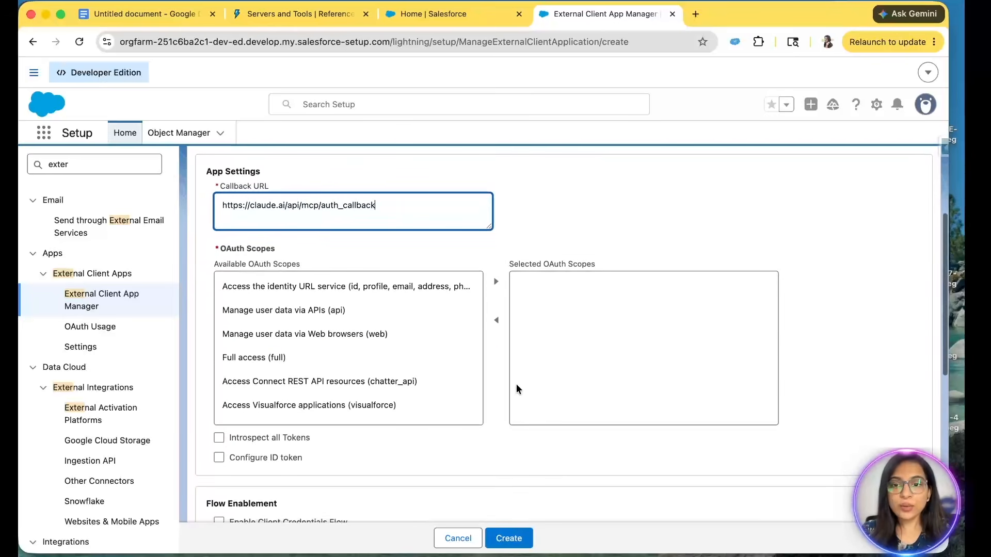
pyautogui.scroll(-3, 405, 360)
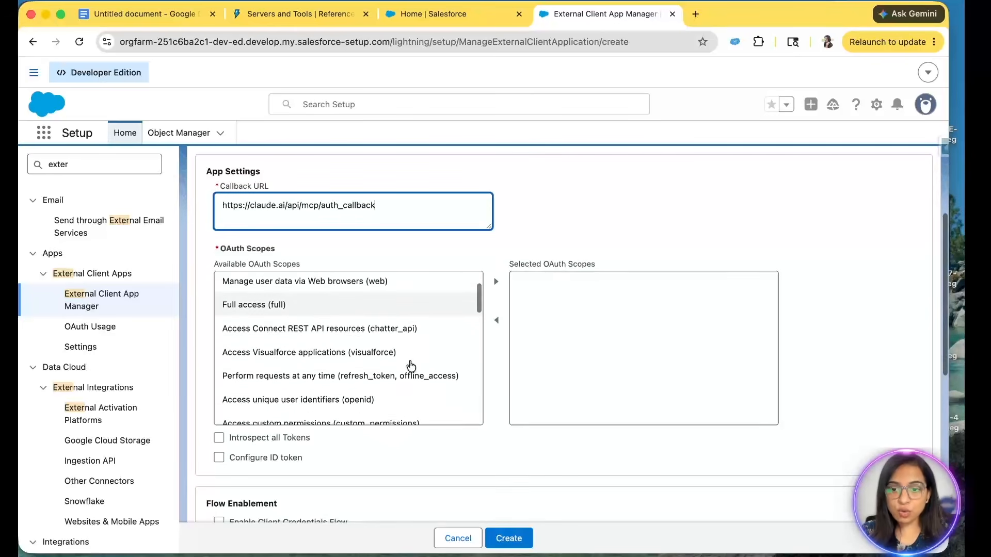
pyautogui.click(318, 311)
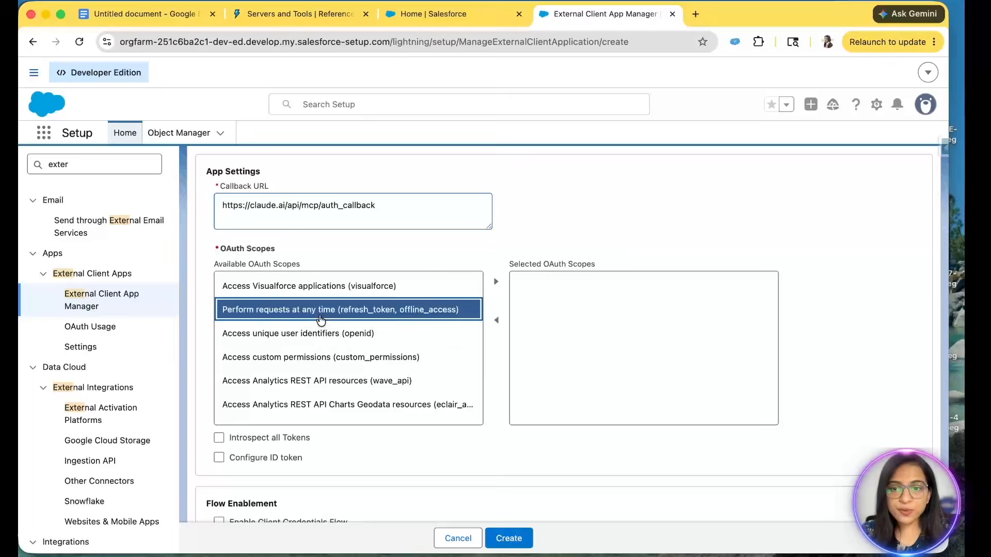
pyautogui.click(495, 285)
pyautogui.scroll(-3, 392, 341)
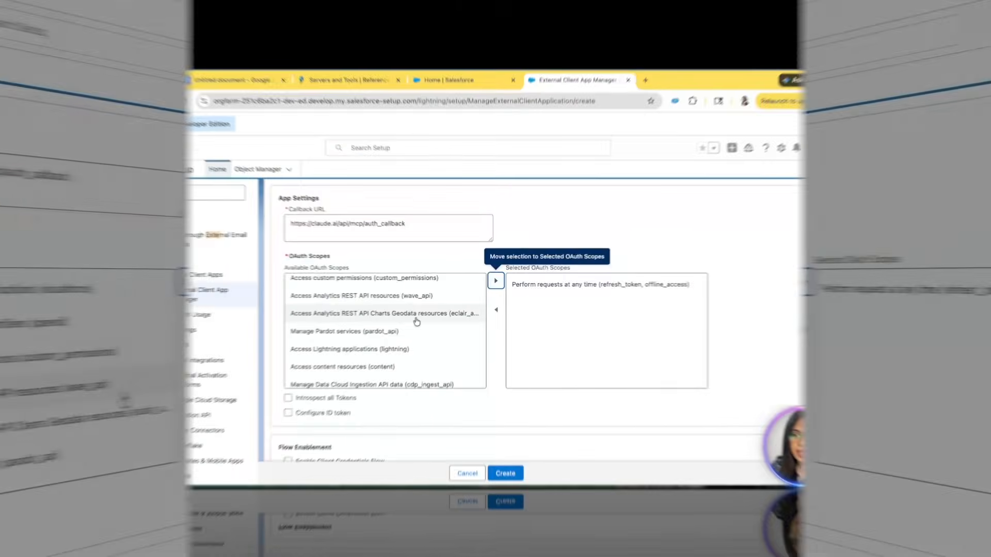
pyautogui.scroll(-5, 406, 404)
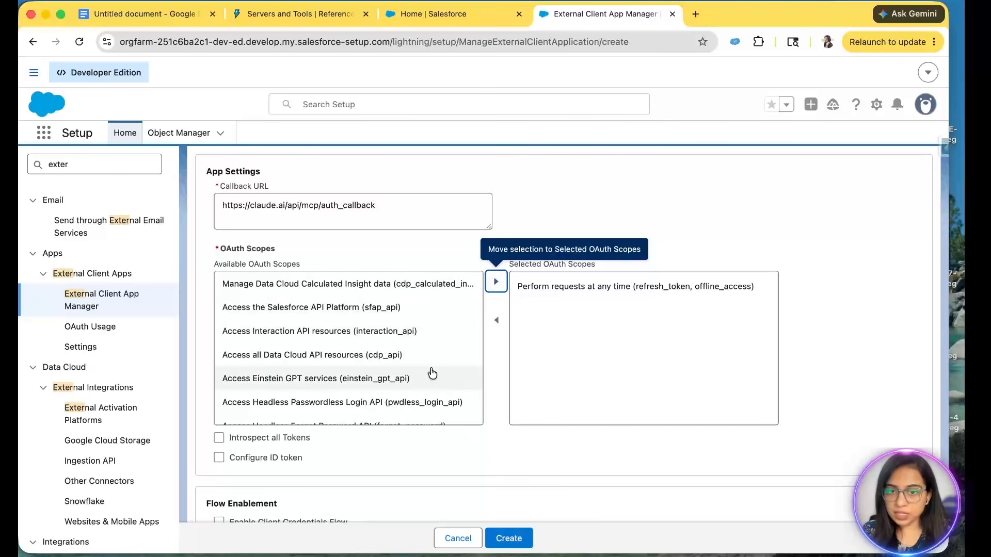
pyautogui.scroll(-3, 432, 373)
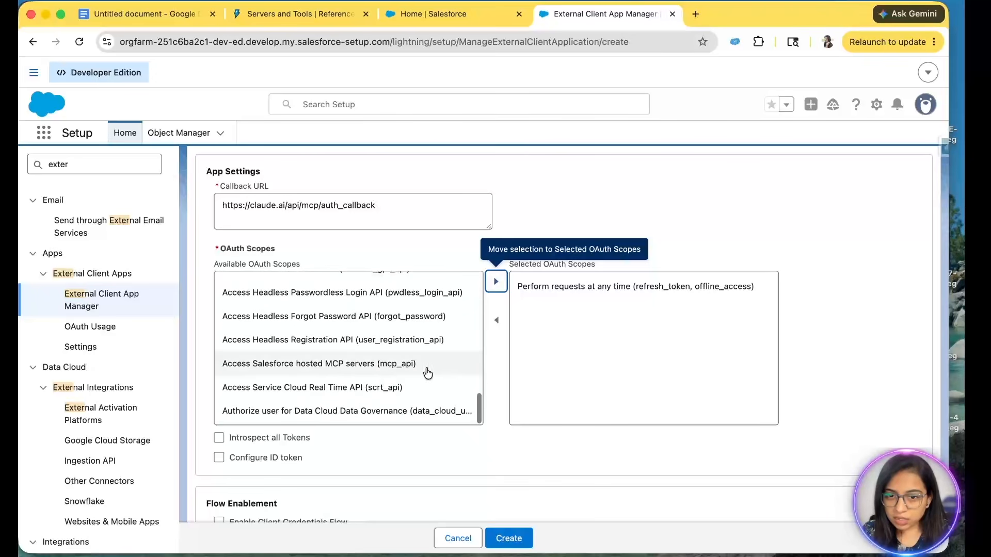
pyautogui.click(375, 369)
pyautogui.click(495, 284)
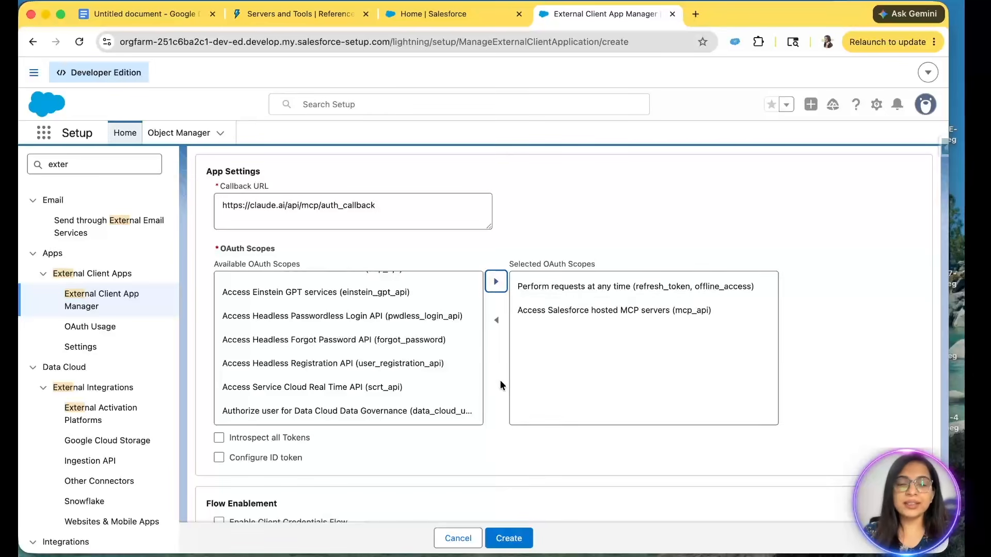
# Step: Stop requiring the web server flow secret, enable JWT-based access tokens, and submit the app
pyautogui.scroll(-3, 499, 380)
pyautogui.scroll(-3, 500, 380)
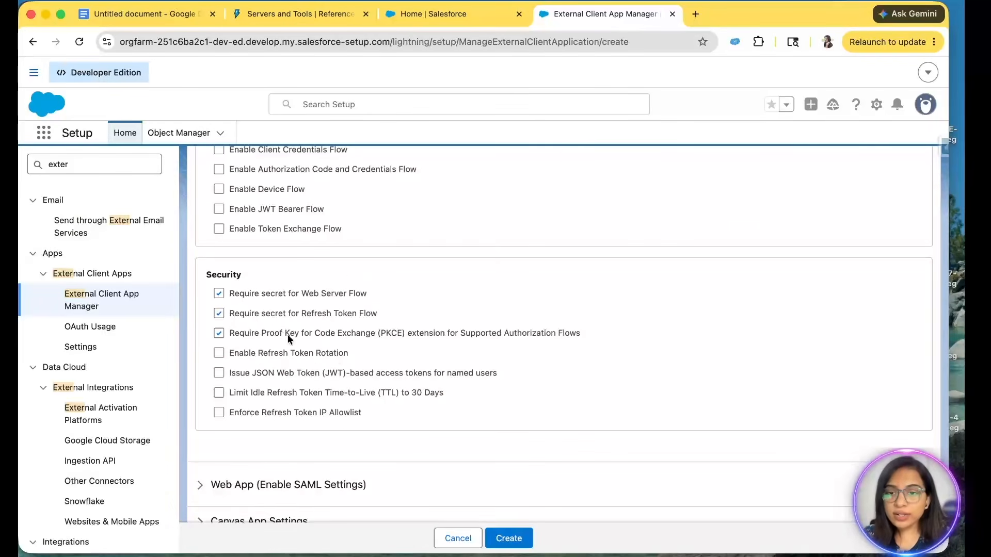
pyautogui.click(219, 292)
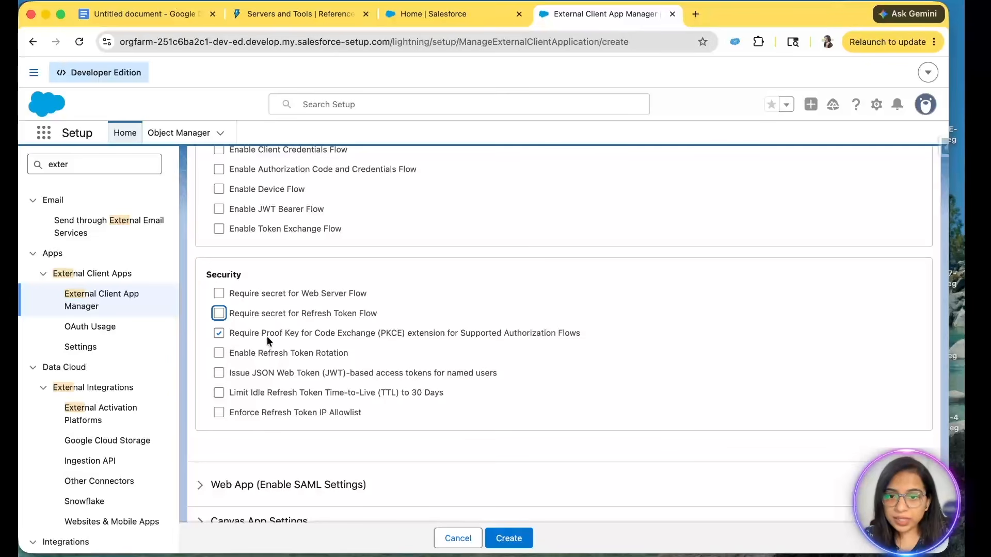
pyautogui.doubleClick(383, 333)
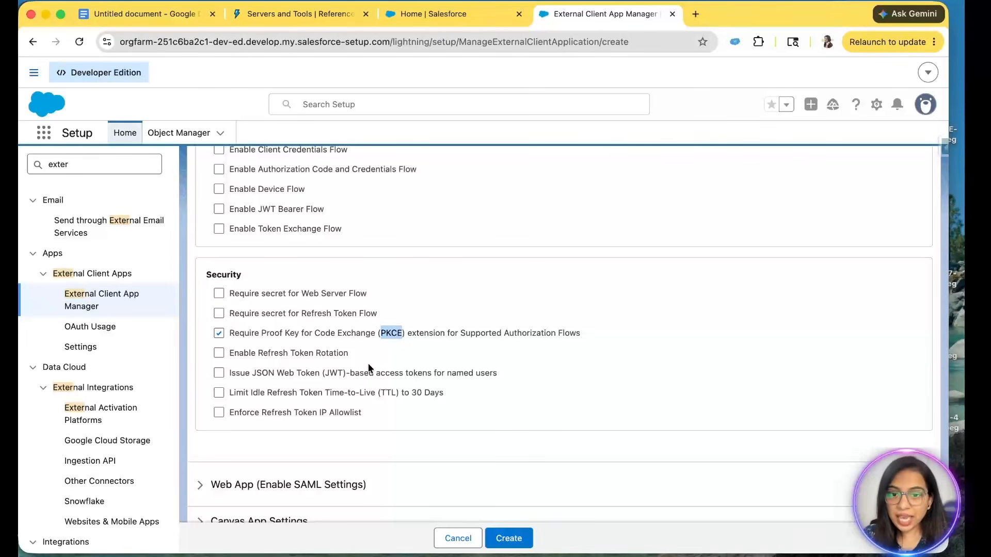
pyautogui.click(218, 373)
pyautogui.scroll(-3, 436, 434)
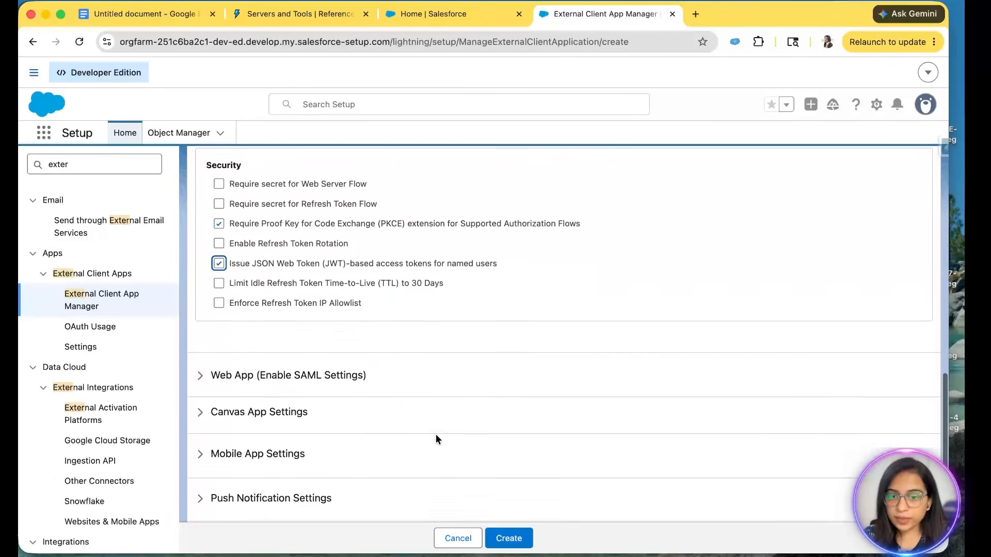
pyautogui.click(518, 539)
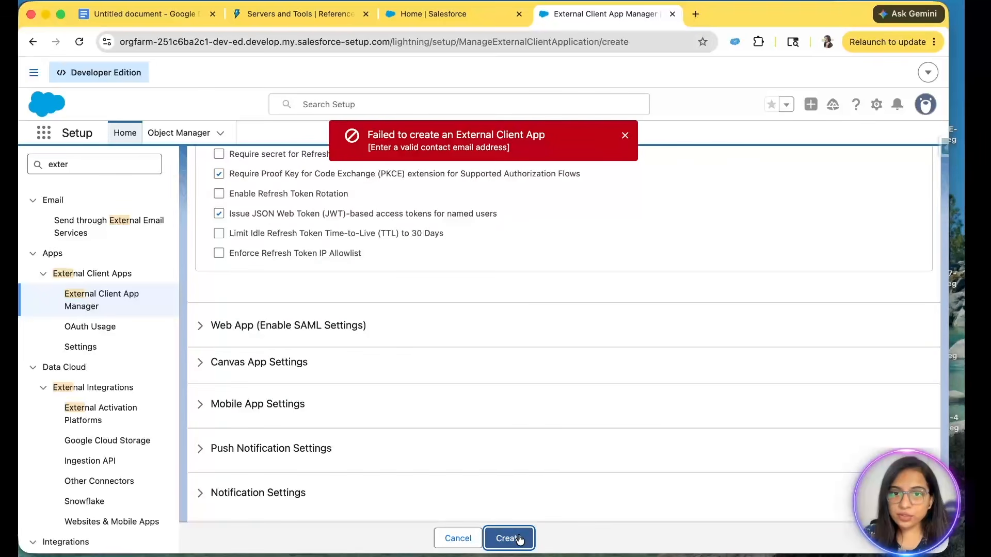
# Step: Fill in the contact email address and create the Claude Integration external client app
pyautogui.click(369, 273)
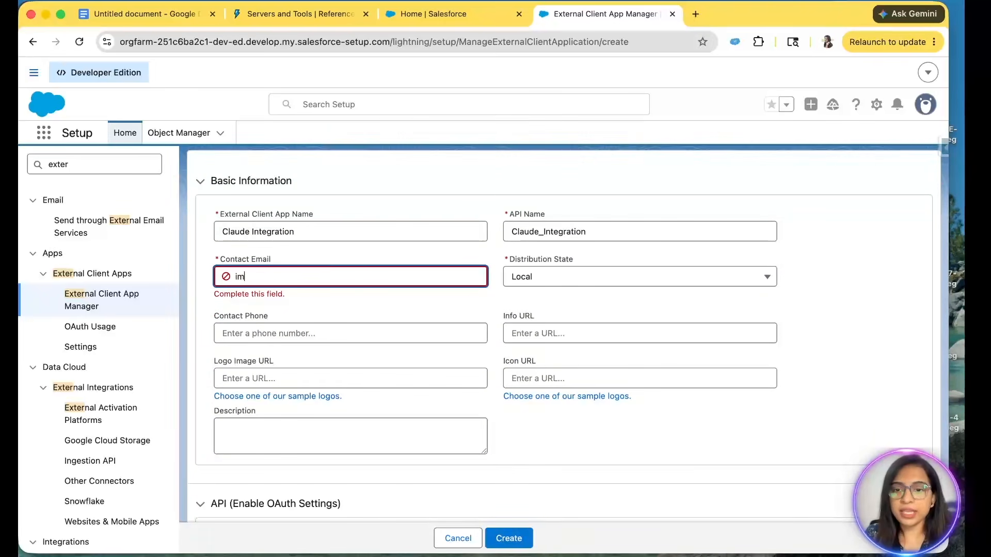
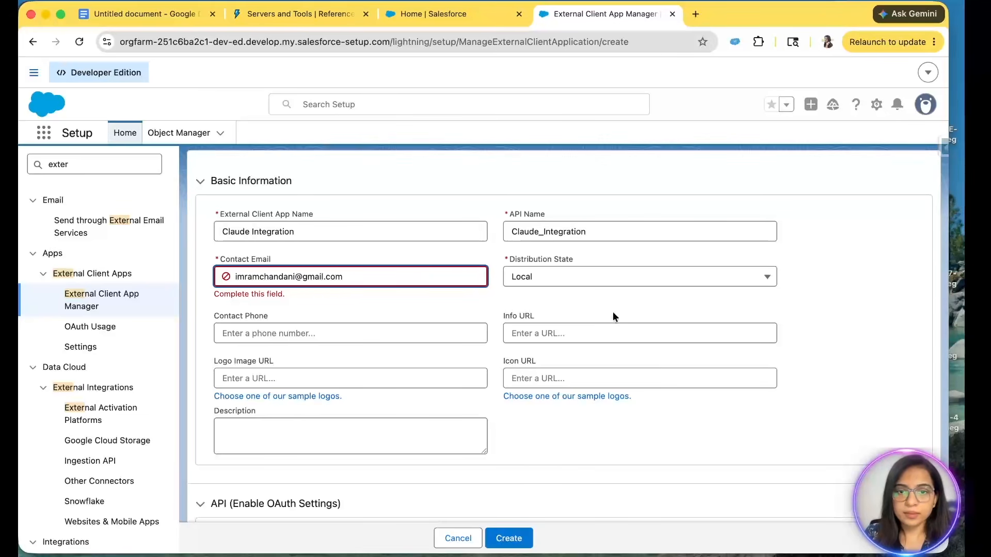
pyautogui.scroll(-10, 631, 445)
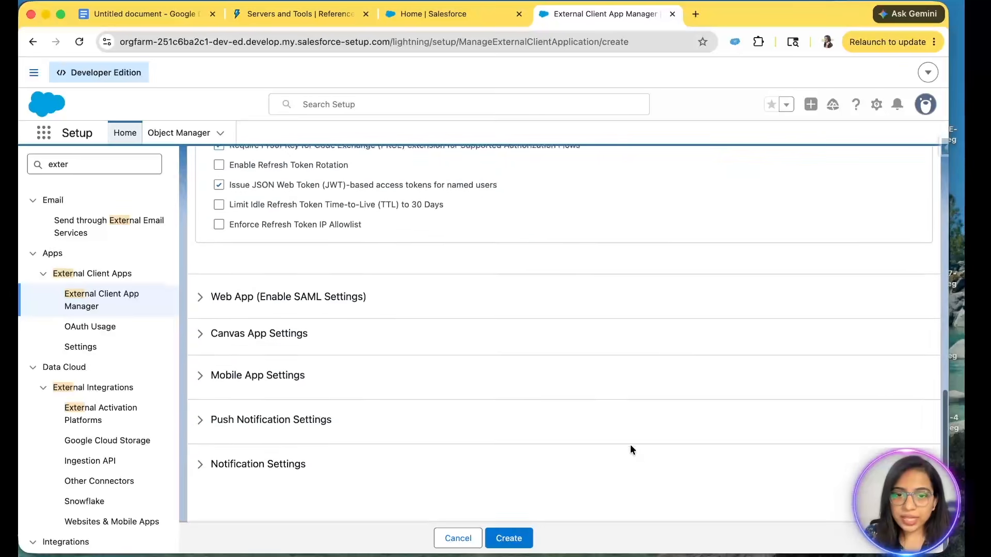
pyautogui.click(520, 541)
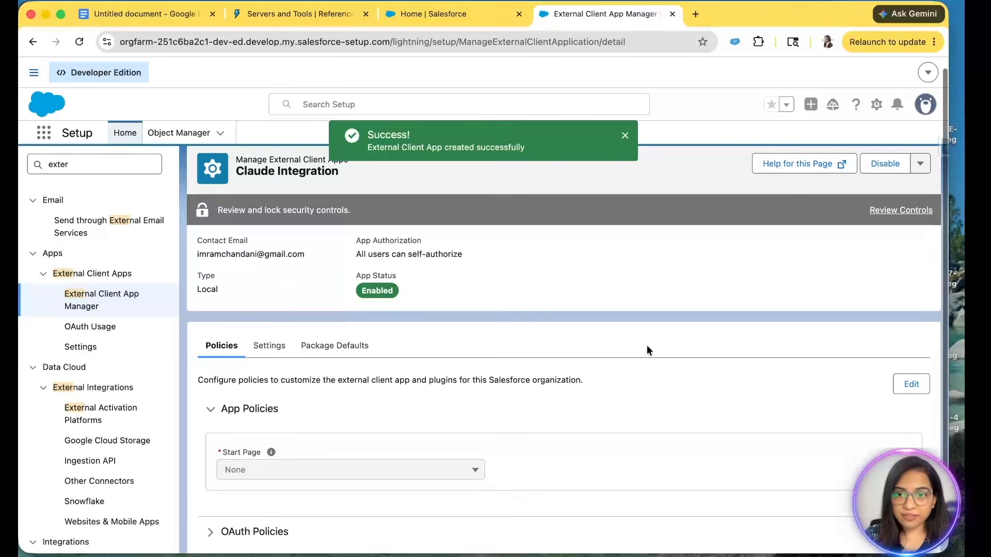
# Step: Expand the OAuth Policies section of the Claude Integration app
pyautogui.scroll(-2, 646, 345)
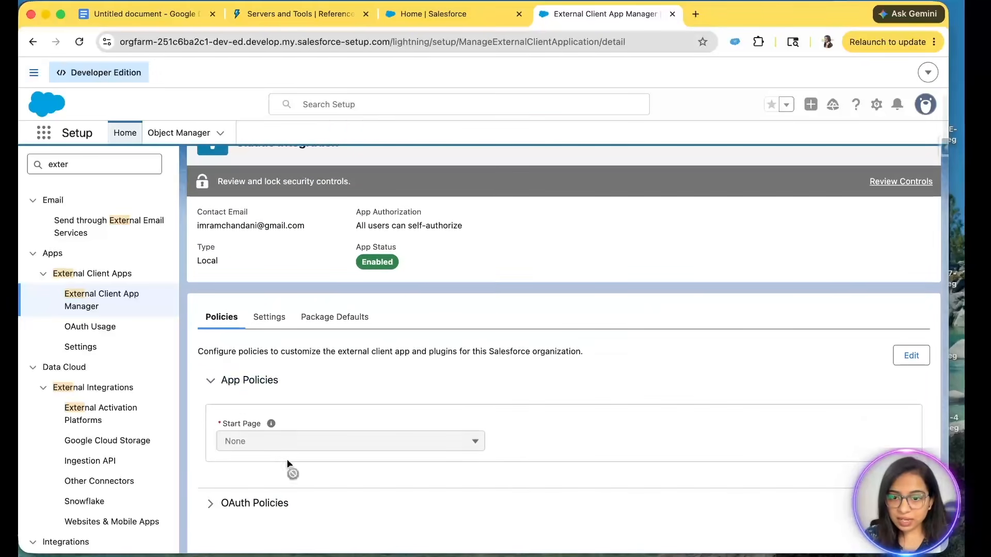
pyautogui.click(216, 511)
pyautogui.scroll(-10, 370, 512)
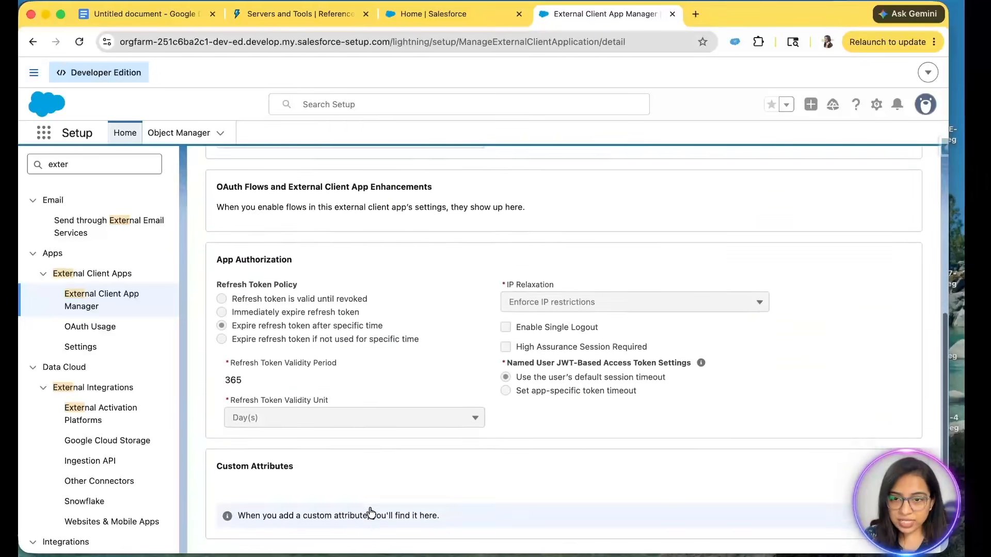
pyautogui.scroll(12, 341, 454)
# Step: In Settings, expand OAuth Settings to review the callback URL and offline-access and mcp_api scopes
pyautogui.click(268, 416)
pyautogui.scroll(-5, 414, 426)
pyautogui.scroll(-4, 415, 426)
pyautogui.click(212, 284)
pyautogui.scroll(-3, 417, 466)
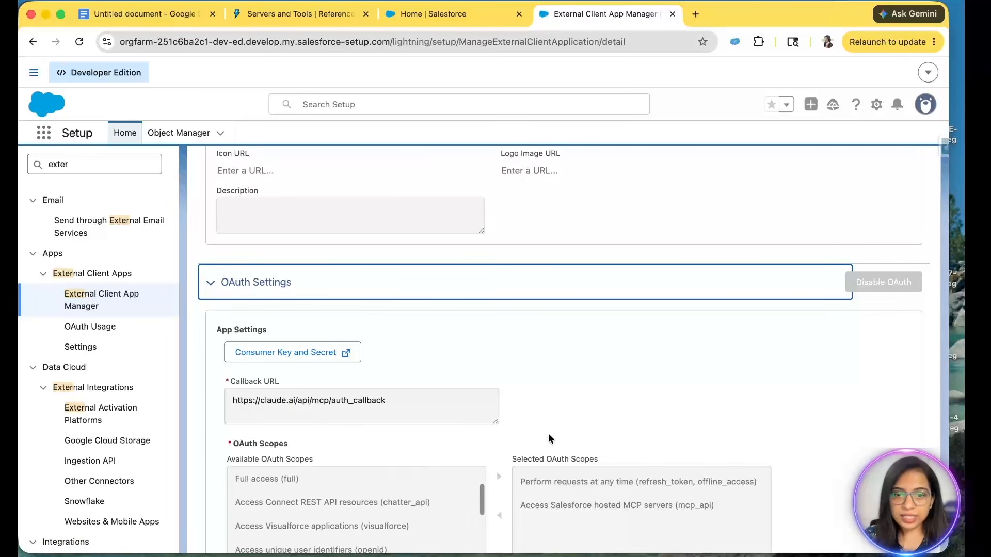
pyautogui.scroll(-3, 567, 413)
pyautogui.scroll(-10, 625, 484)
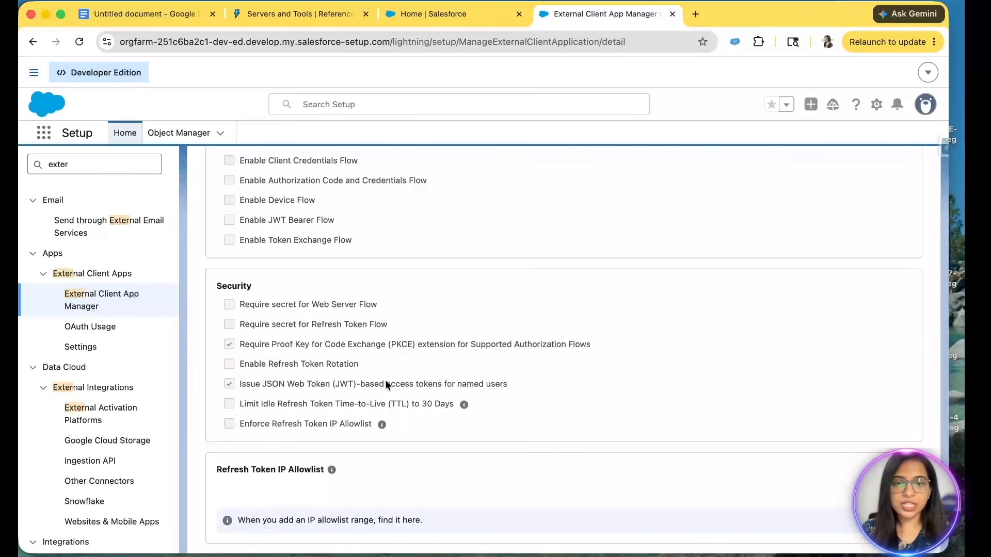
pyautogui.scroll(15, 432, 343)
pyautogui.scroll(-3, 522, 337)
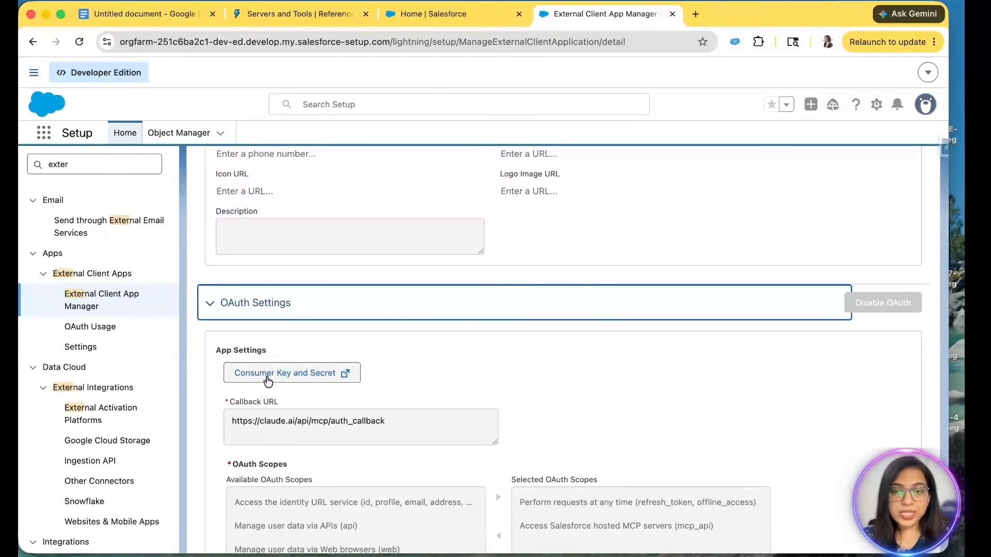
# Step: Request the consumer key and secret and verify identity with the emailed verification code
pyautogui.click(321, 377)
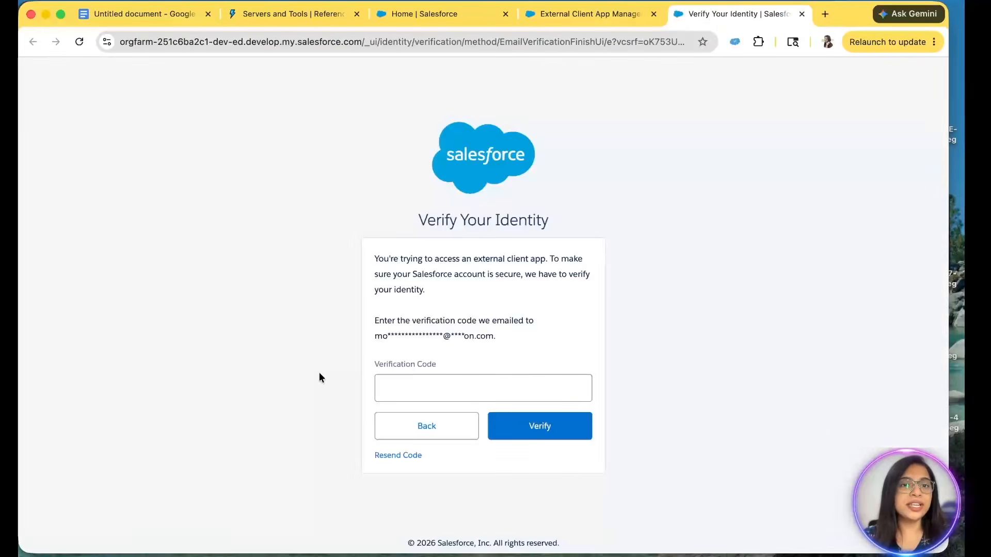
pyautogui.click(464, 388)
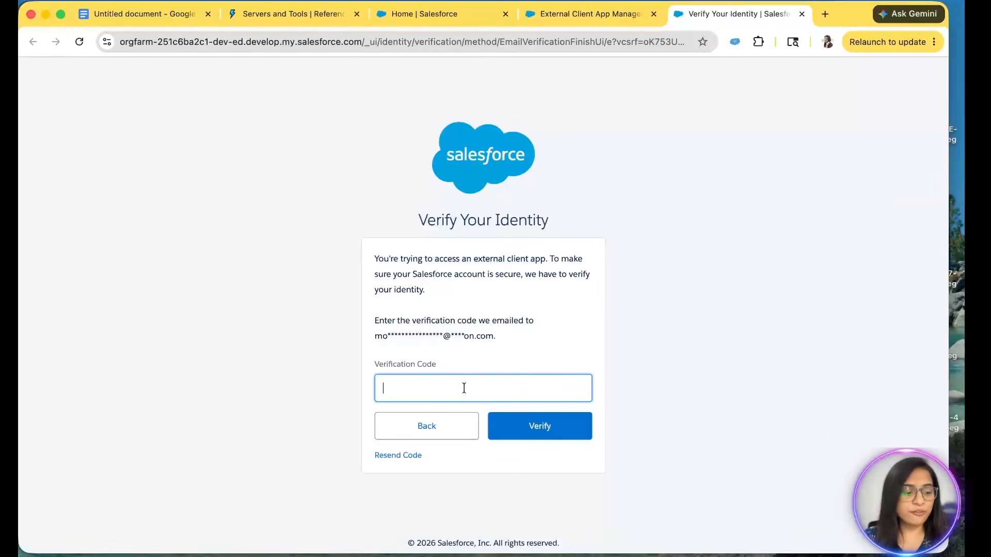
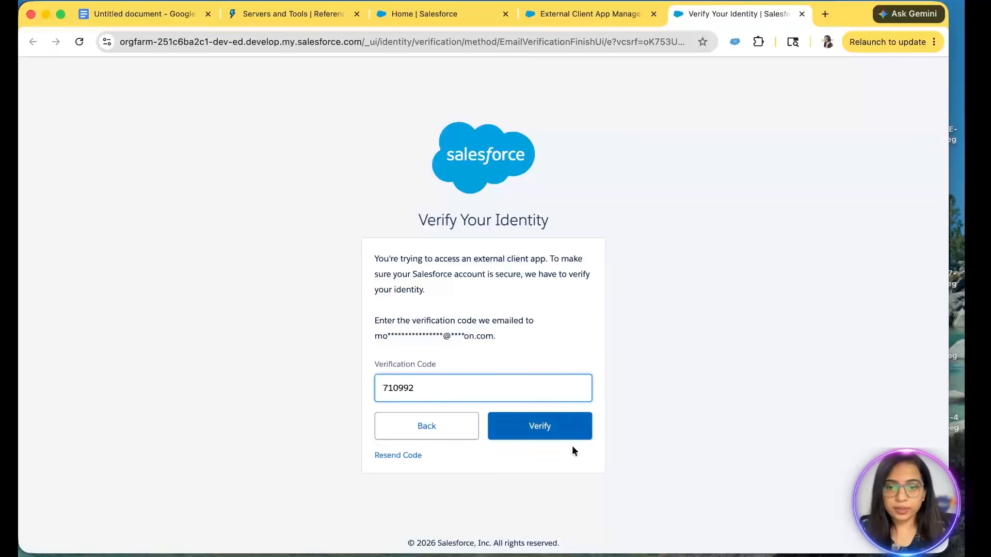
pyautogui.click(552, 427)
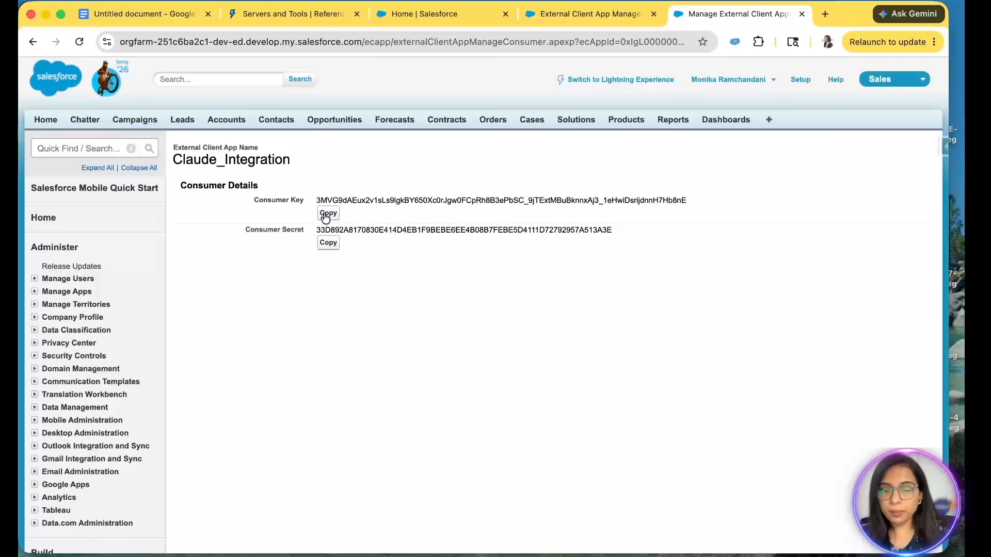
# Step: Record the consumer key and secret in the doc as 'Key -' and 'Secret -' lines
pyautogui.write('Key')
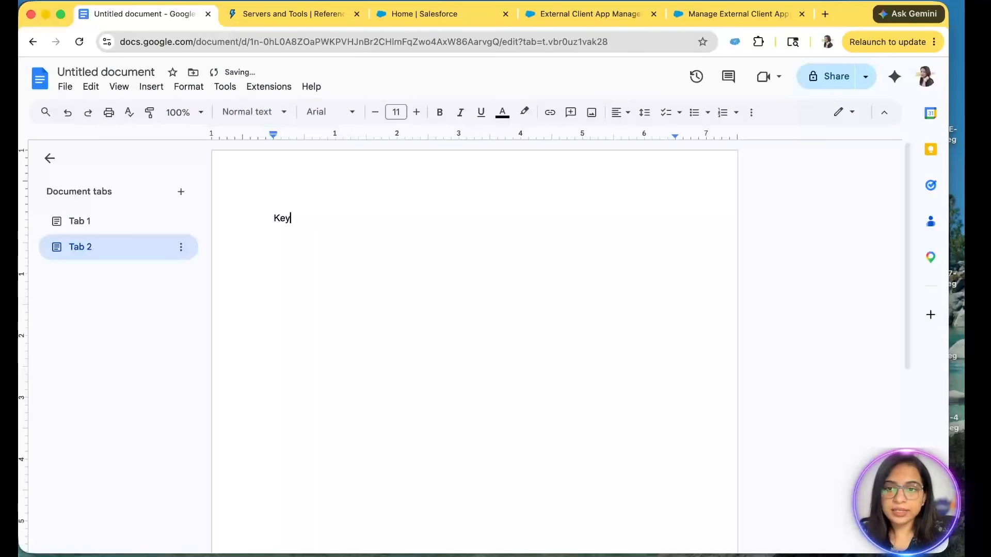
pyautogui.write(' -')
pyautogui.press('Return')
pyautogui.write('S')
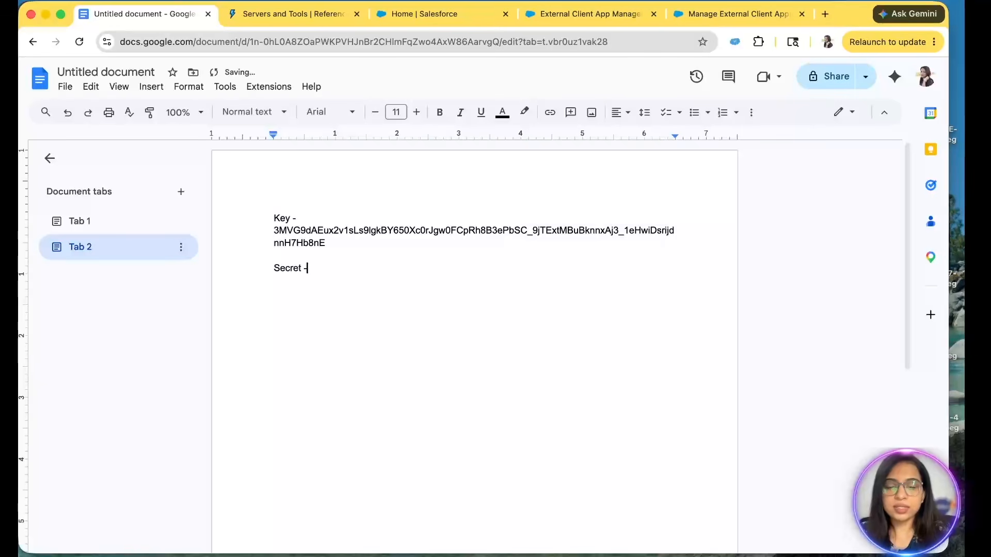
pyautogui.click(739, 21)
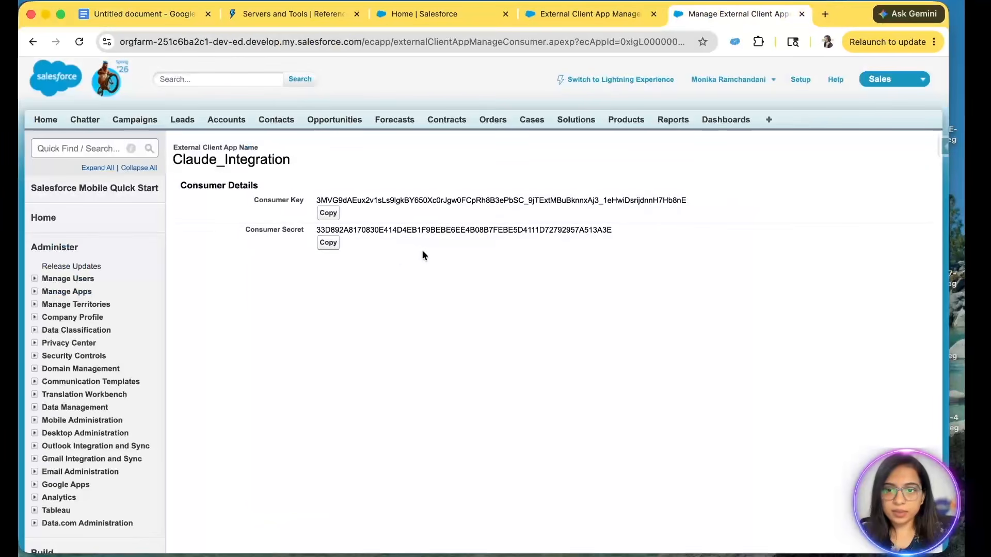
pyautogui.click(141, 19)
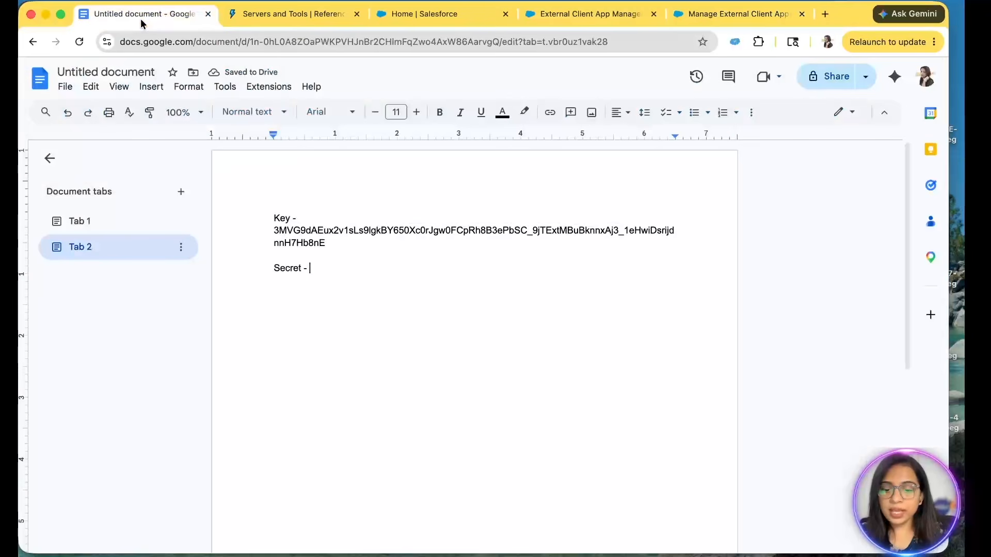
pyautogui.press('super+v')
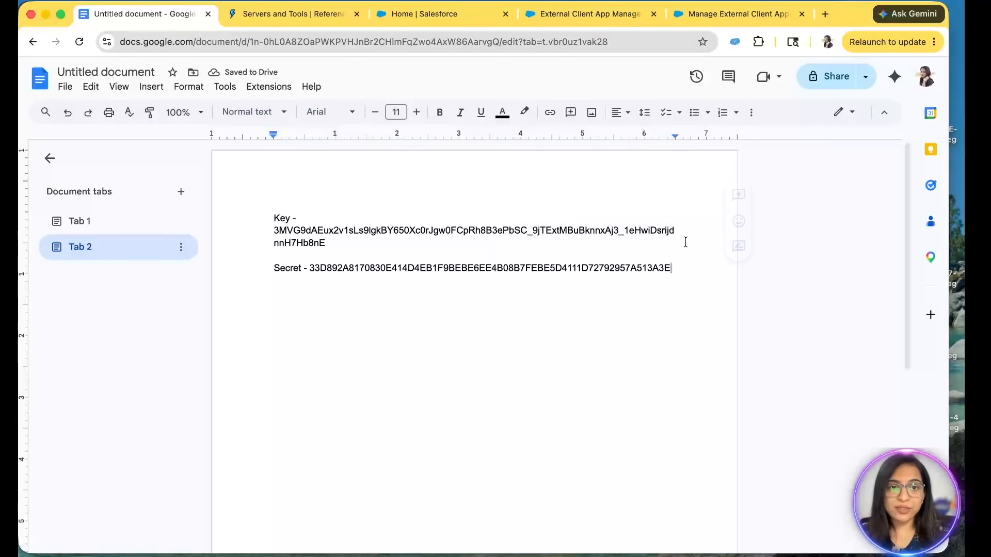
# Step: Close the consumer details page and open a new browser tab for Claude
pyautogui.click(743, 14)
pyautogui.click(802, 14)
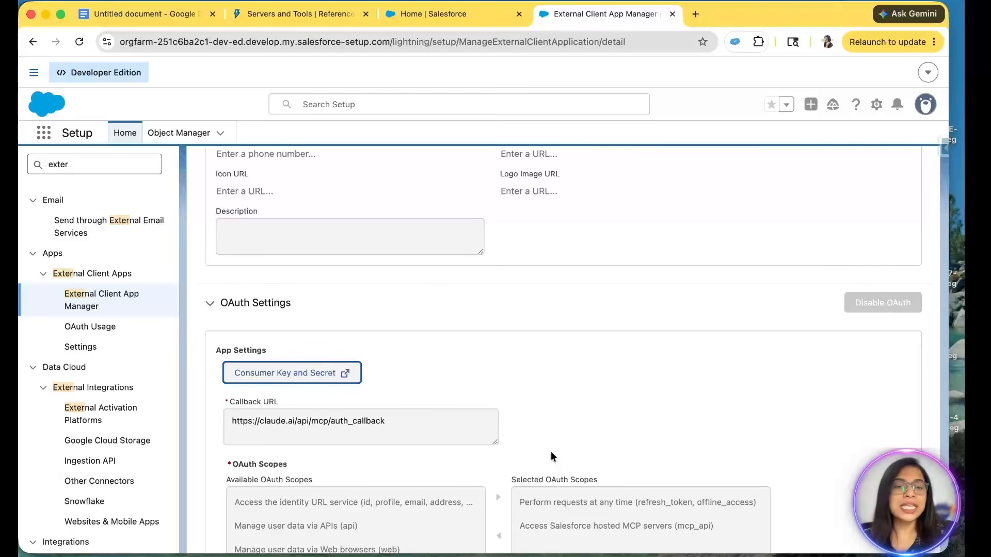
pyautogui.scroll(-4, 550, 451)
pyautogui.scroll(5, 550, 451)
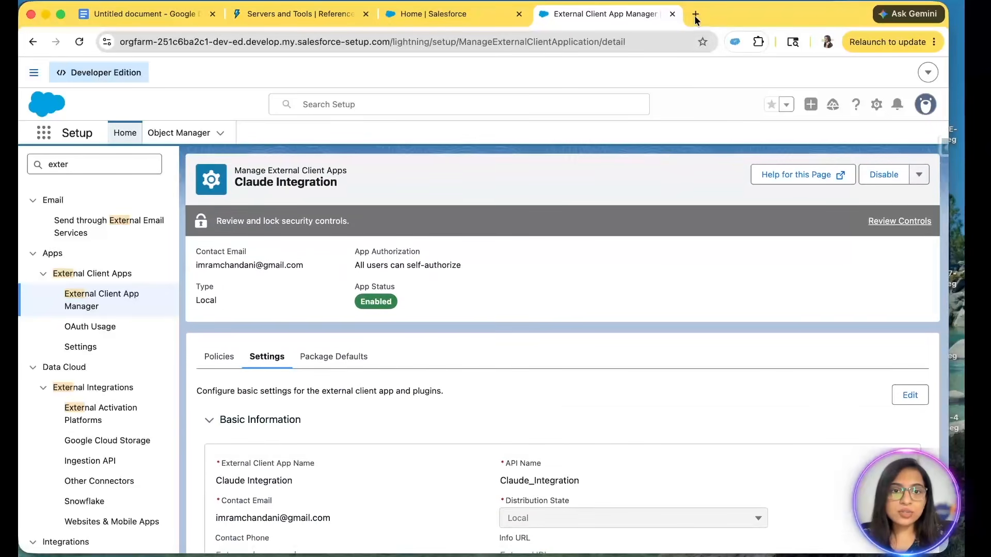
pyautogui.click(695, 14)
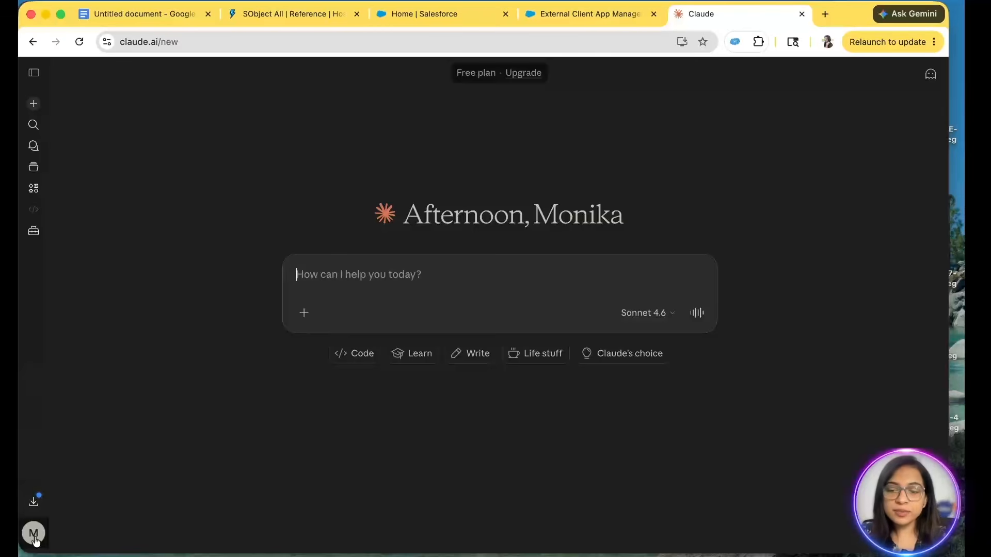
# Step: From Settings > Connectors in Claude, open the Add custom connector dialog
pyautogui.click(35, 537)
pyautogui.click(87, 371)
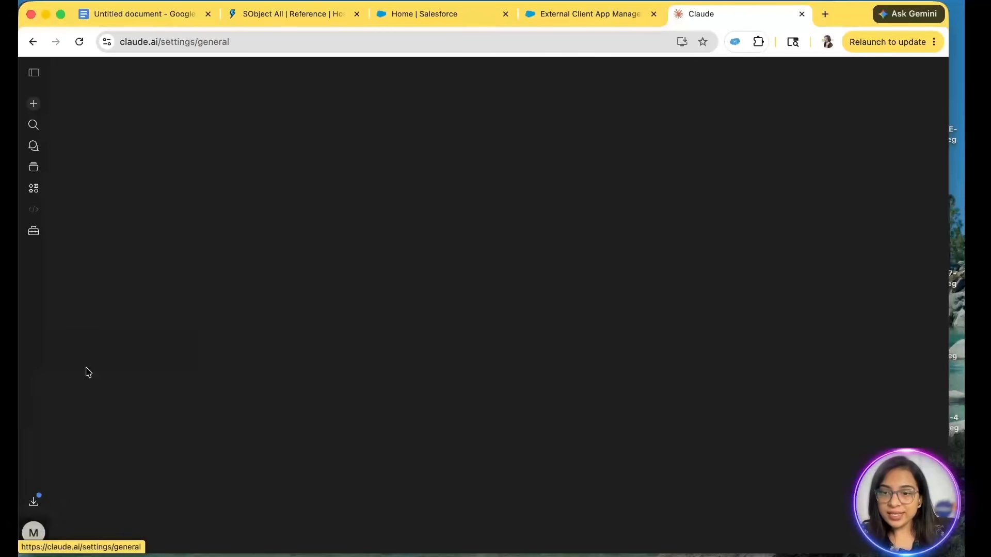
pyautogui.click(147, 284)
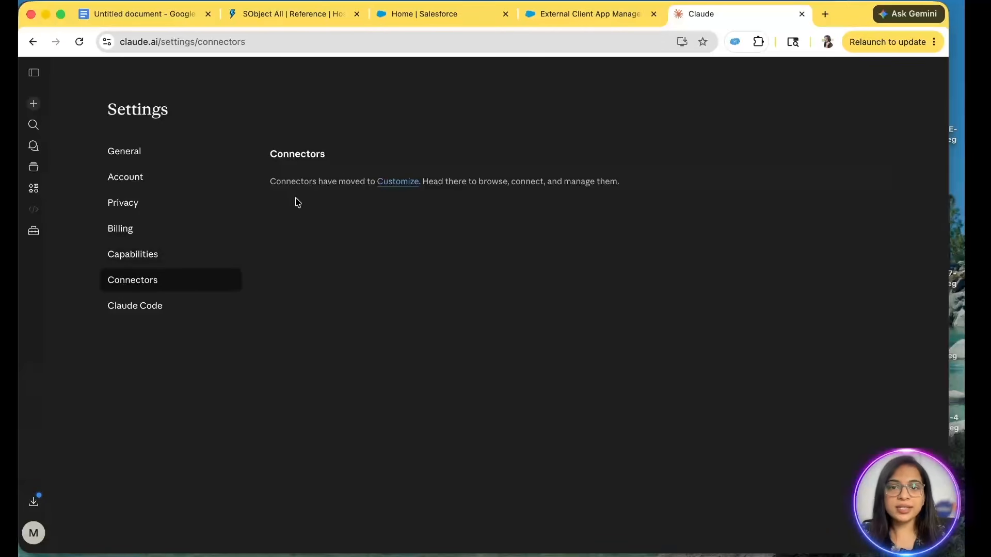
pyautogui.click(401, 185)
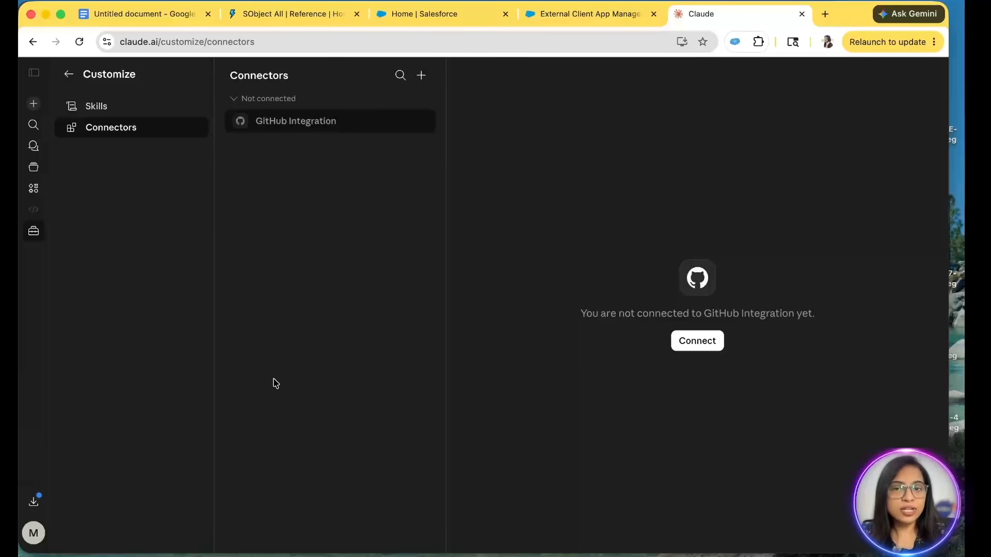
pyautogui.click(423, 78)
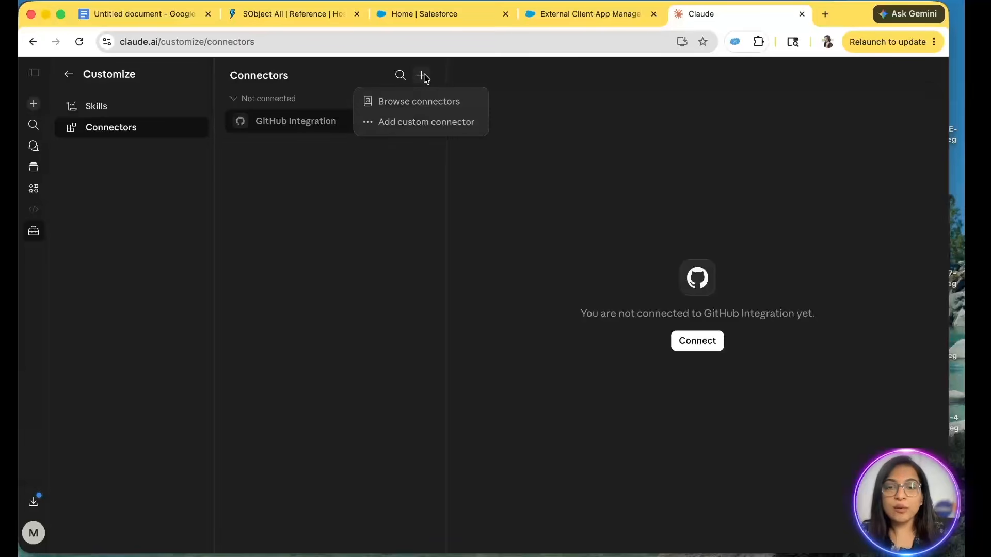
pyautogui.click(420, 126)
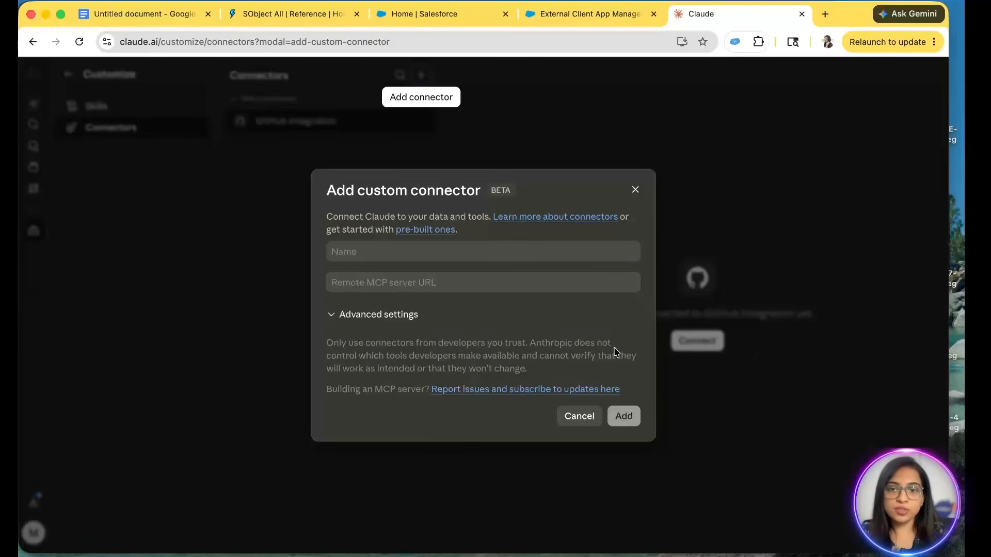
# Step: Name the connector 'Salesforce Claude Connector' and switch to the SObject All reference docs for its URL
pyautogui.click(466, 257)
pyautogui.write('Salesforce Claude')
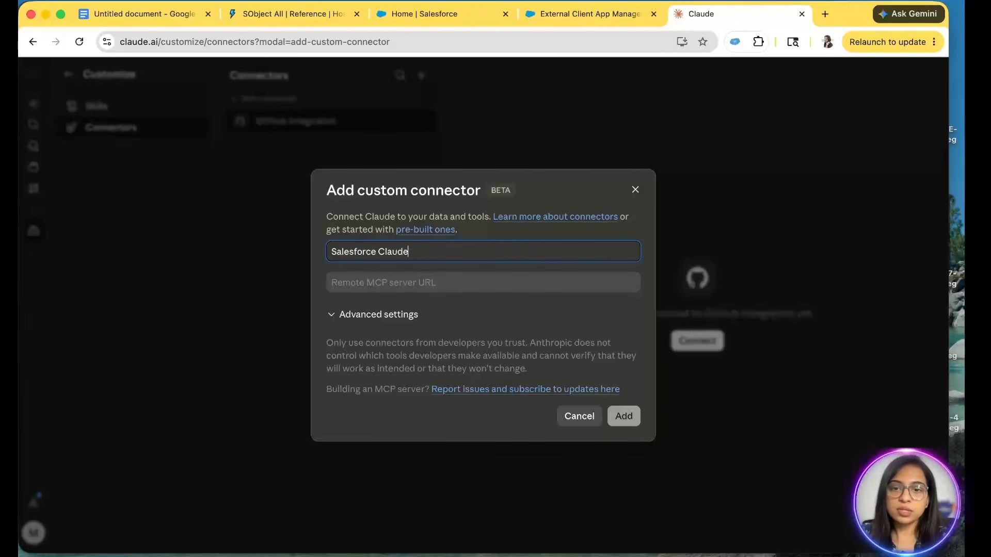
pyautogui.write(' Connector')
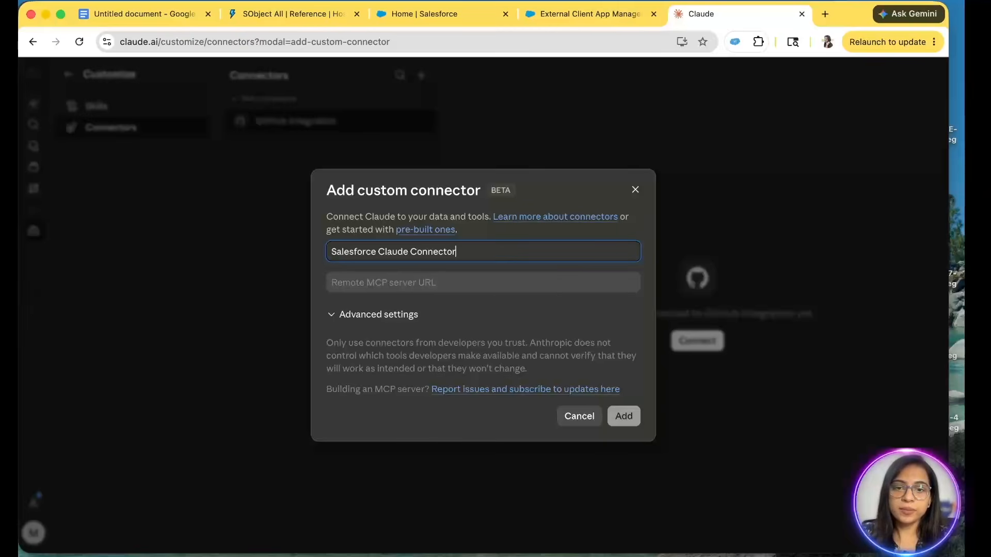
pyautogui.click(483, 284)
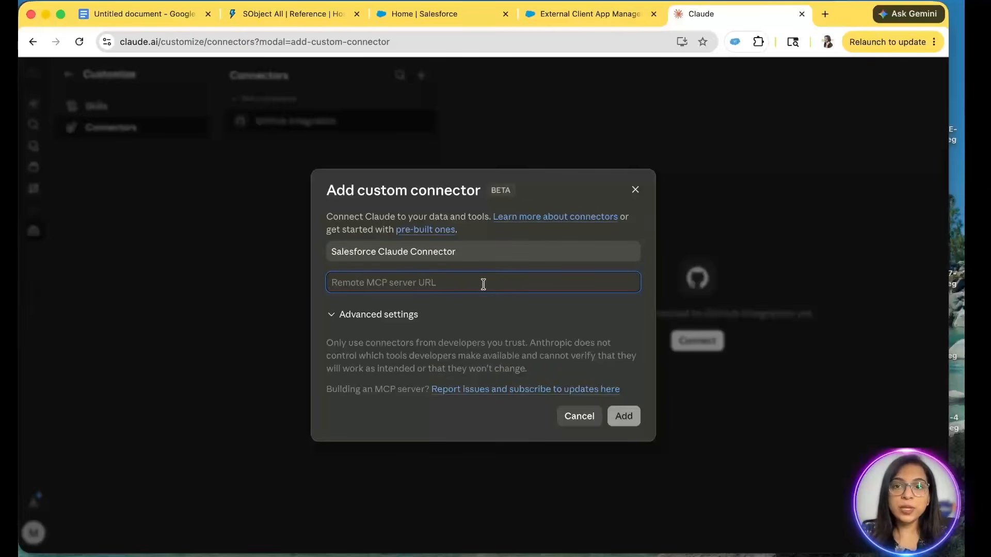
pyautogui.click(291, 15)
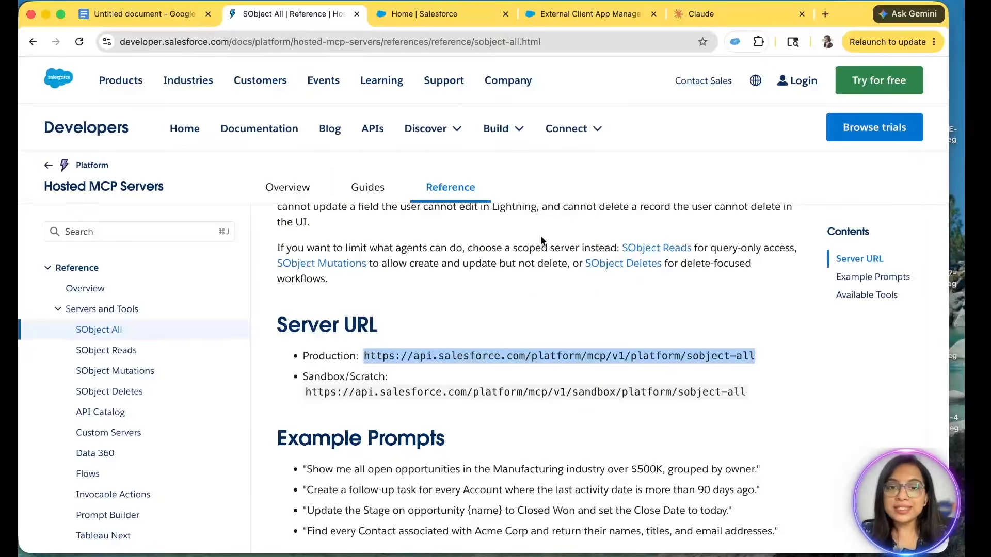
# Step: Select and copy the SObject All Production server URL, then return to the Claude connector dialog
pyautogui.click(540, 324)
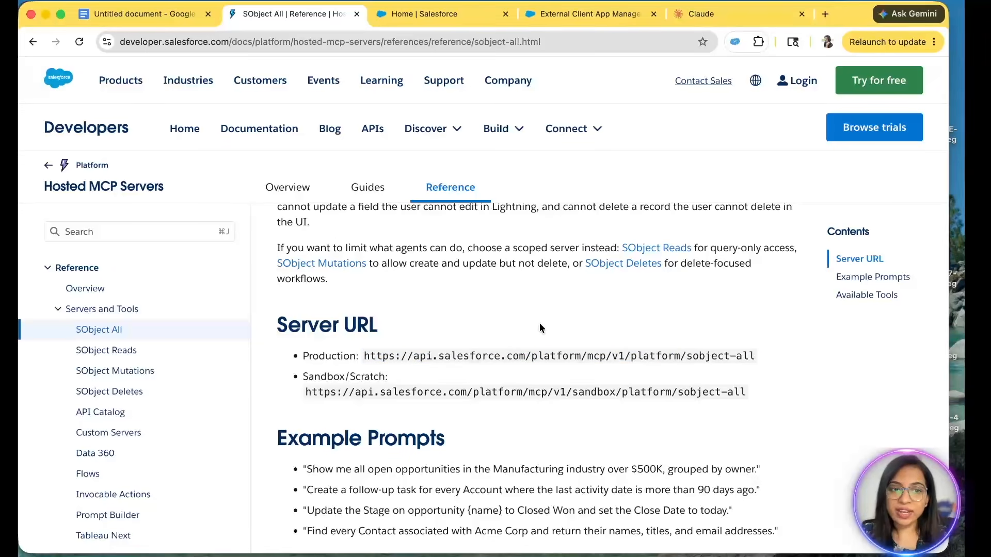
pyautogui.scroll(5, 540, 328)
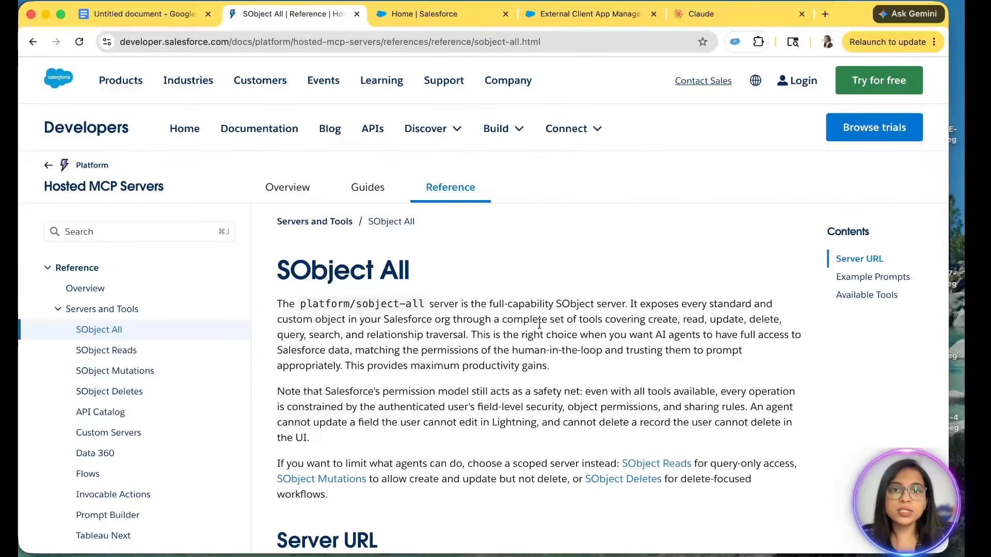
pyautogui.scroll(-4, 539, 324)
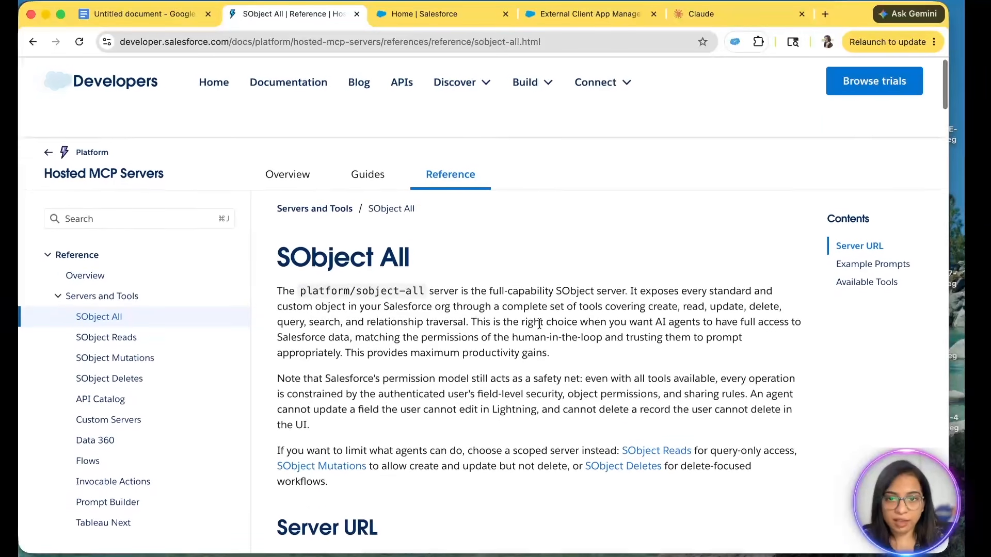
pyautogui.scroll(-5, 540, 328)
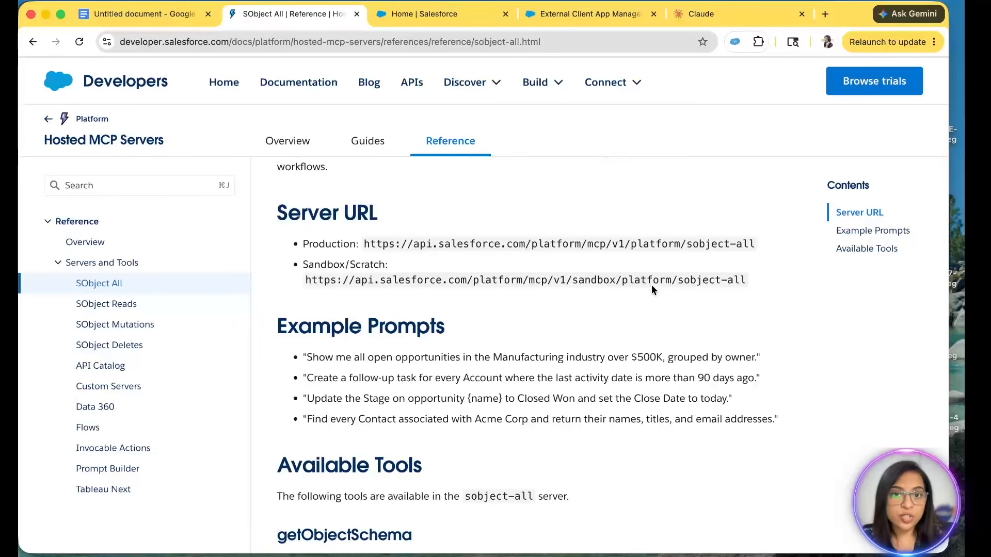
pyautogui.moveTo(759, 247); pyautogui.dragTo(362, 247)
pyautogui.press('super+c')
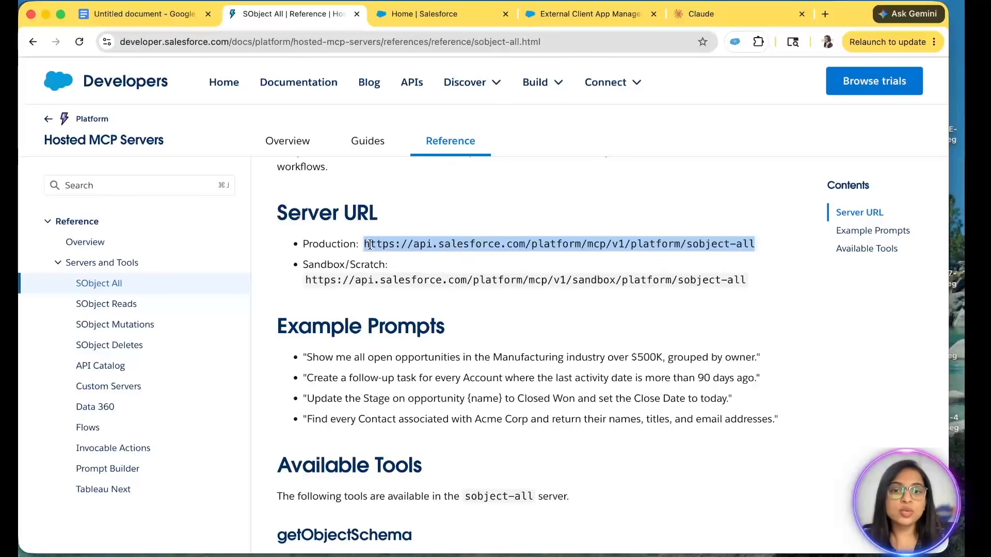
pyautogui.click(710, 16)
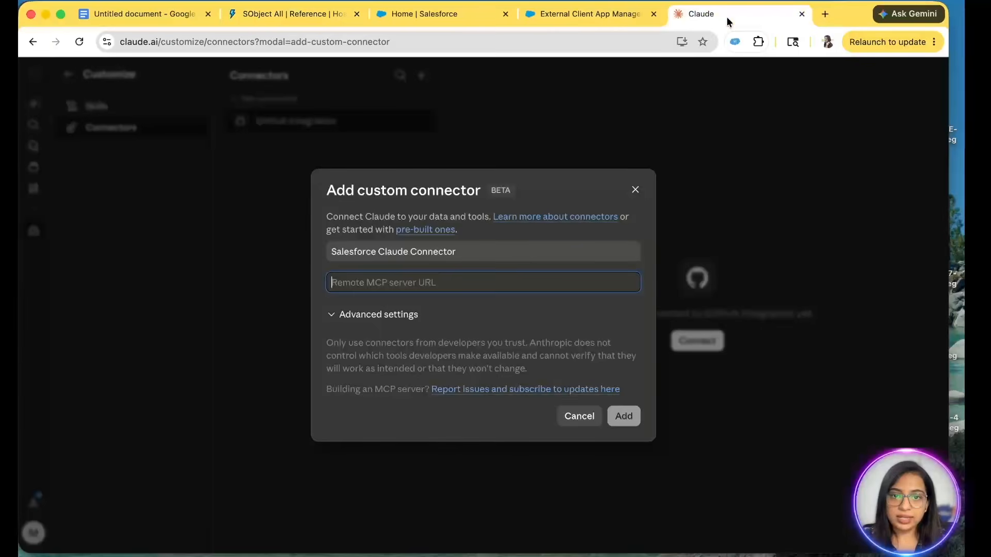
# Step: Paste the sobject-all server URL and reveal the OAuth Client ID and Secret fields
pyautogui.press('super+v')
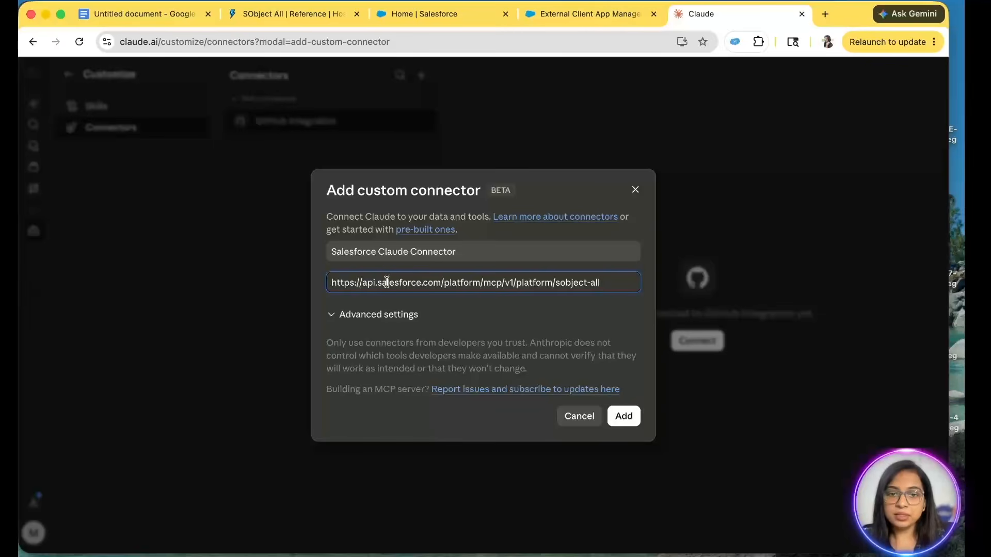
pyautogui.click(336, 314)
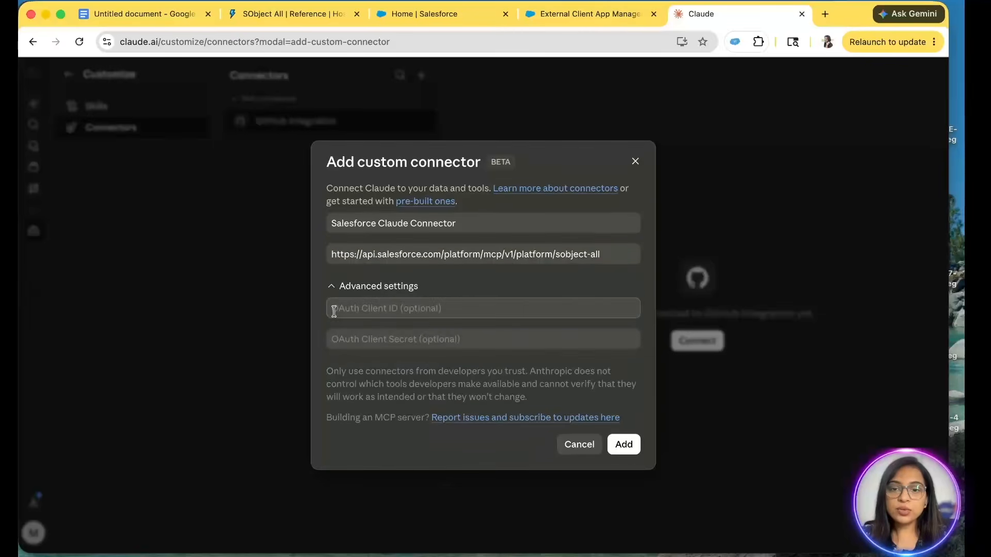
pyautogui.click(419, 309)
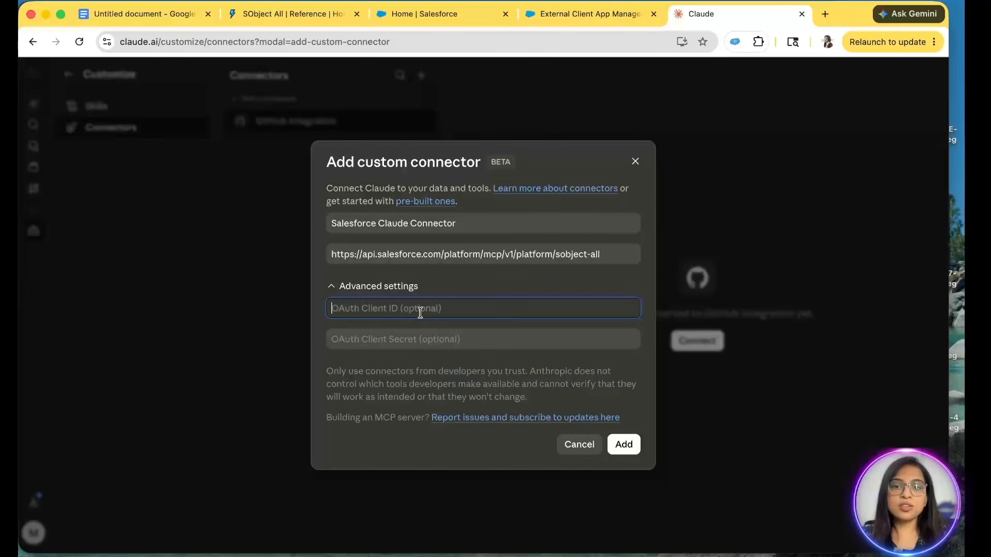
pyautogui.click(428, 342)
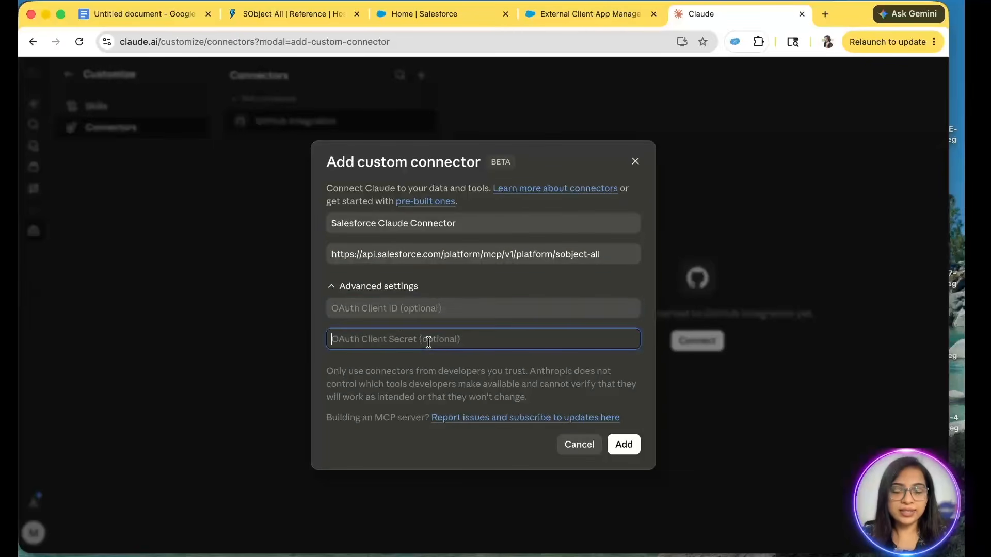
# Step: Copy the client key from the docs into the OAuth Client ID field
pyautogui.click(163, 16)
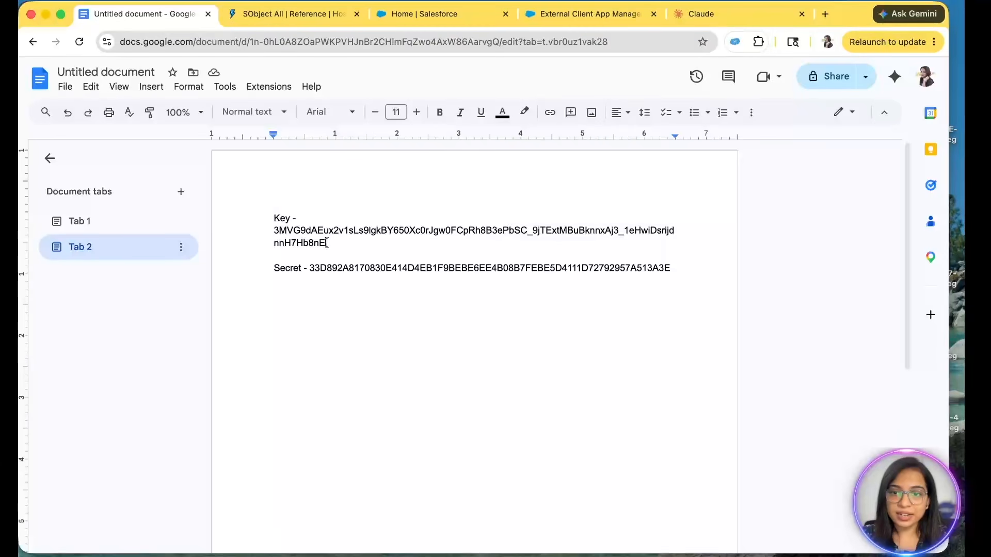
pyautogui.moveTo(326, 242); pyautogui.dragTo(273, 228)
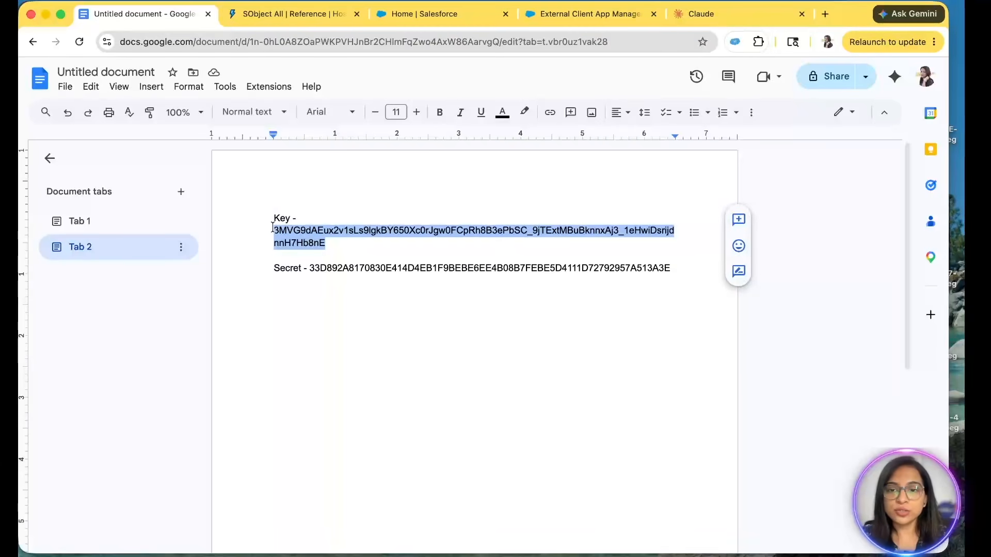
pyautogui.click(746, 21)
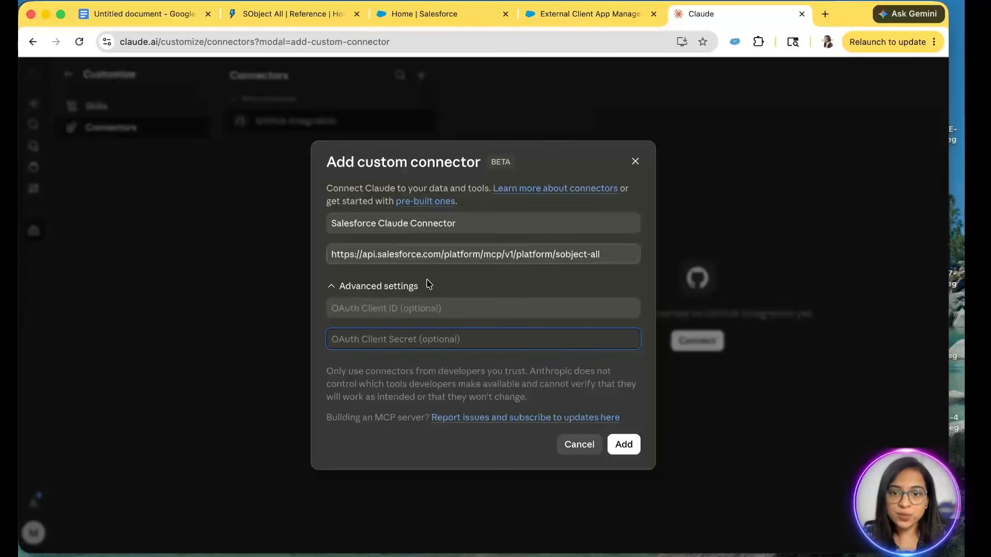
pyautogui.click(414, 309)
pyautogui.press('super+v')
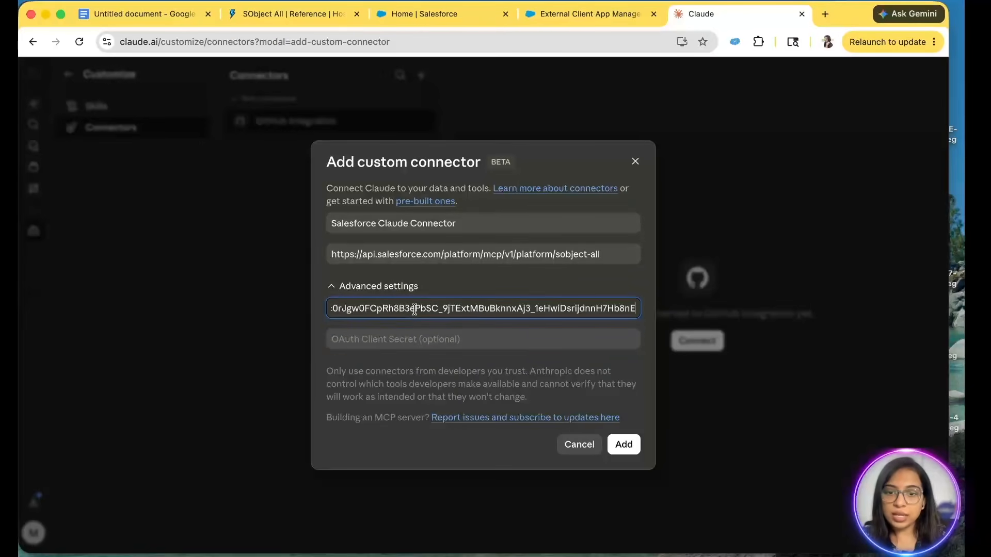
# Step: Copy the client secret from the docs into the OAuth Client Secret field
pyautogui.click(170, 15)
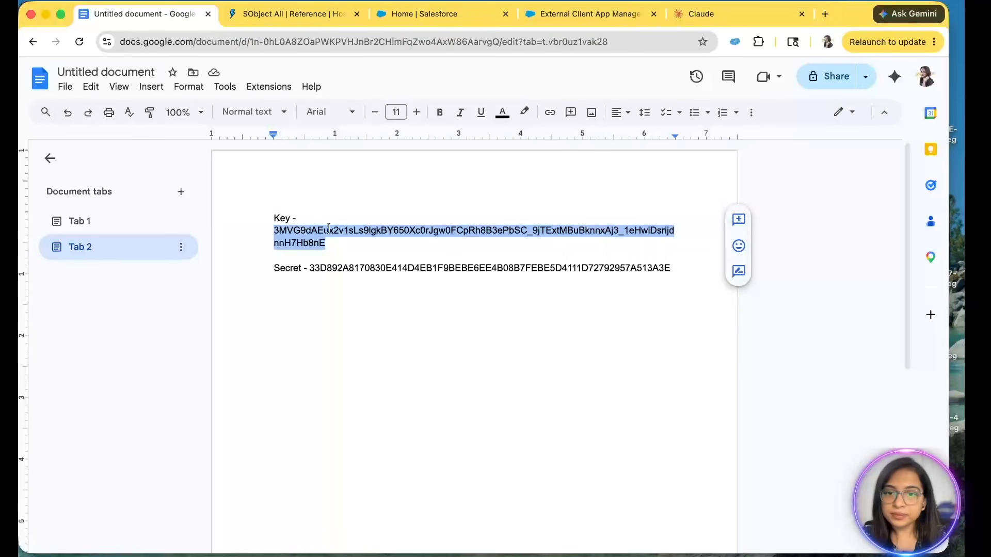
pyautogui.moveTo(679, 266); pyautogui.dragTo(306, 271)
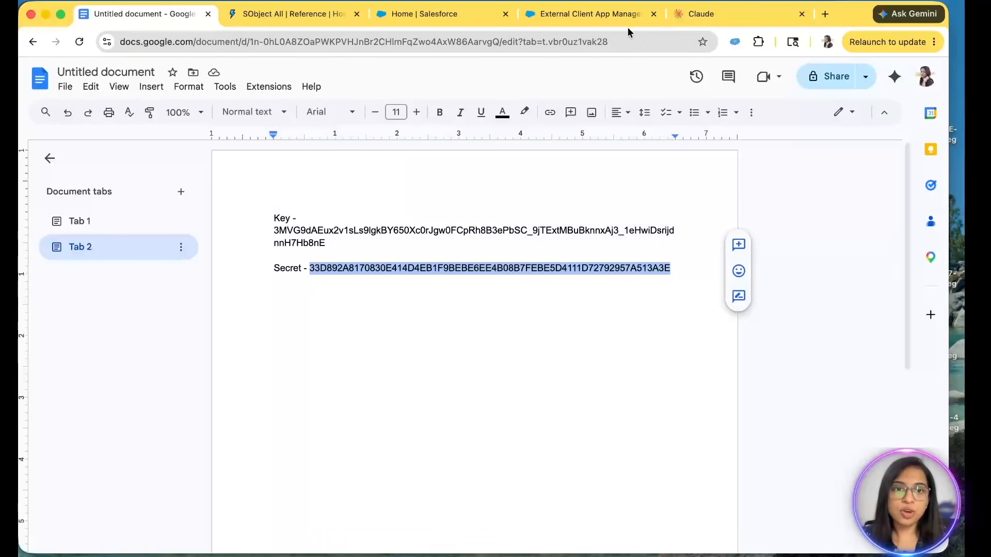
pyautogui.click(722, 14)
pyautogui.click(432, 341)
pyautogui.hotkey('ctrl', 'v')
# Step: Add the Salesforce Claude Connector without saving the password, and start connecting it
pyautogui.click(628, 448)
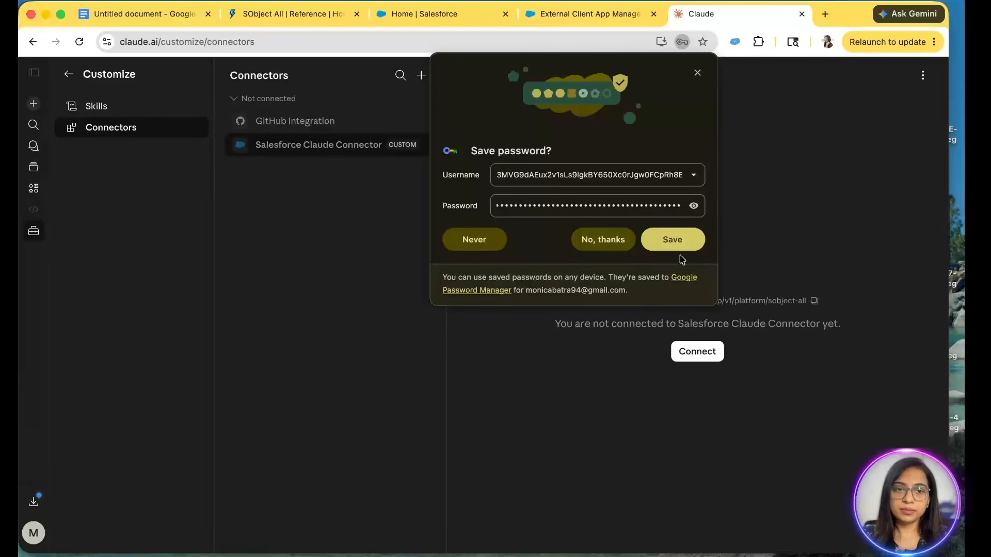
pyautogui.click(619, 241)
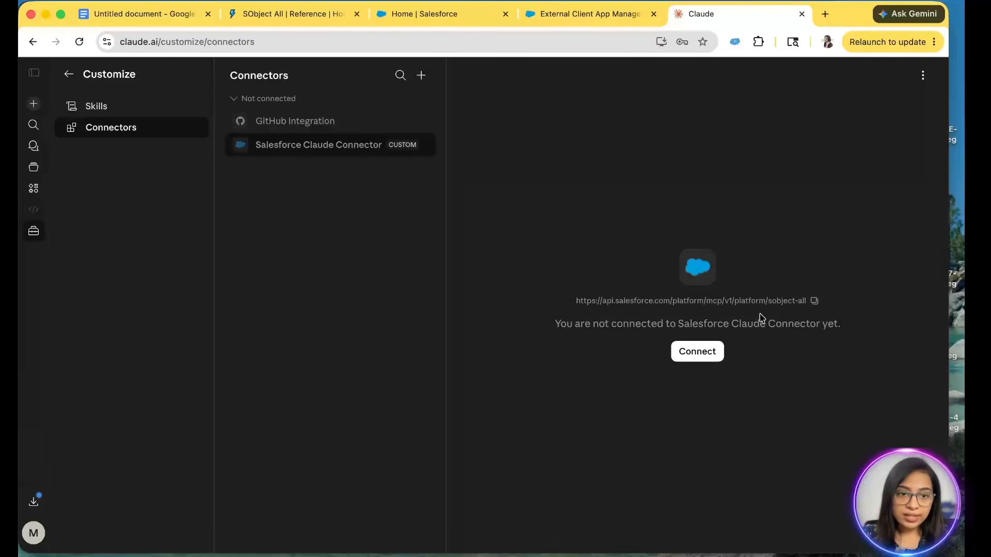
pyautogui.click(701, 356)
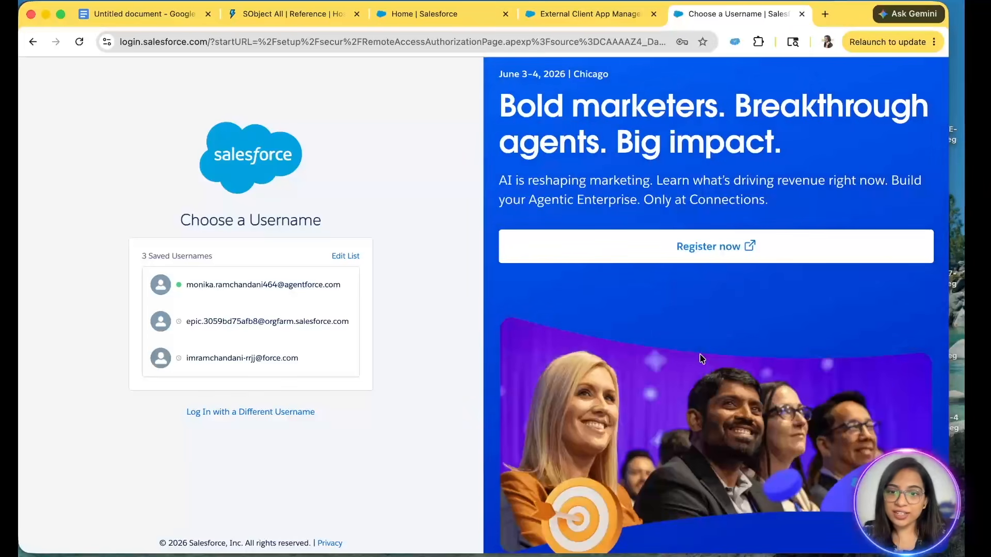
# Step: Log in with the saved Salesforce username and allow Claude Integration access to the org
pyautogui.click(247, 287)
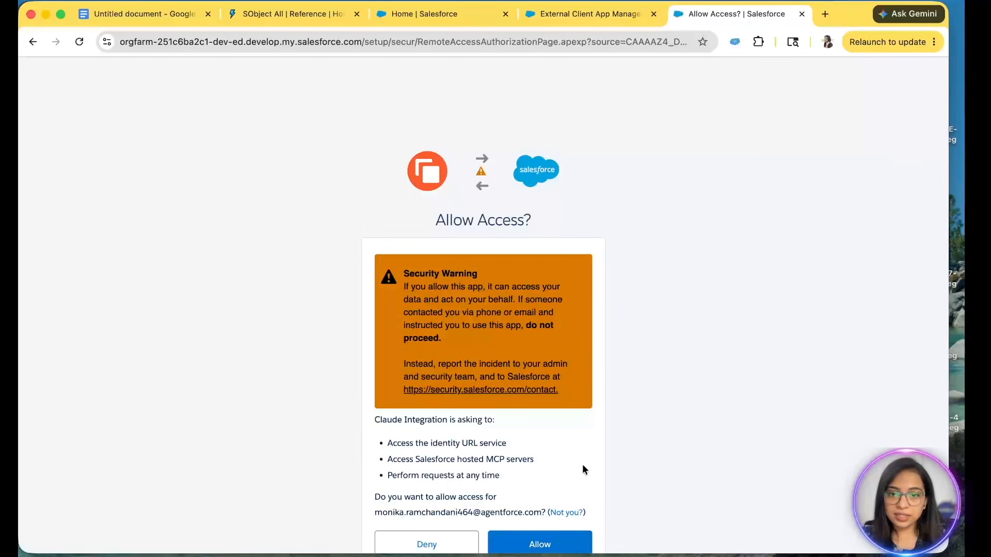
pyautogui.scroll(-3, 582, 464)
pyautogui.click(540, 477)
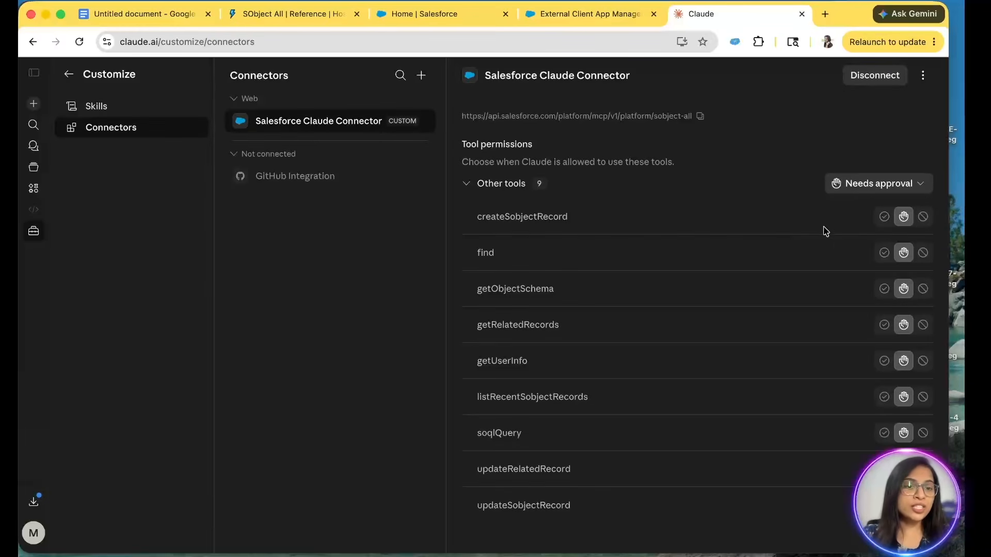
# Step: Try Always allow and Blocked on createSobjectRecord, leave it at Needs approval, and begin a new chat
pyautogui.click(884, 217)
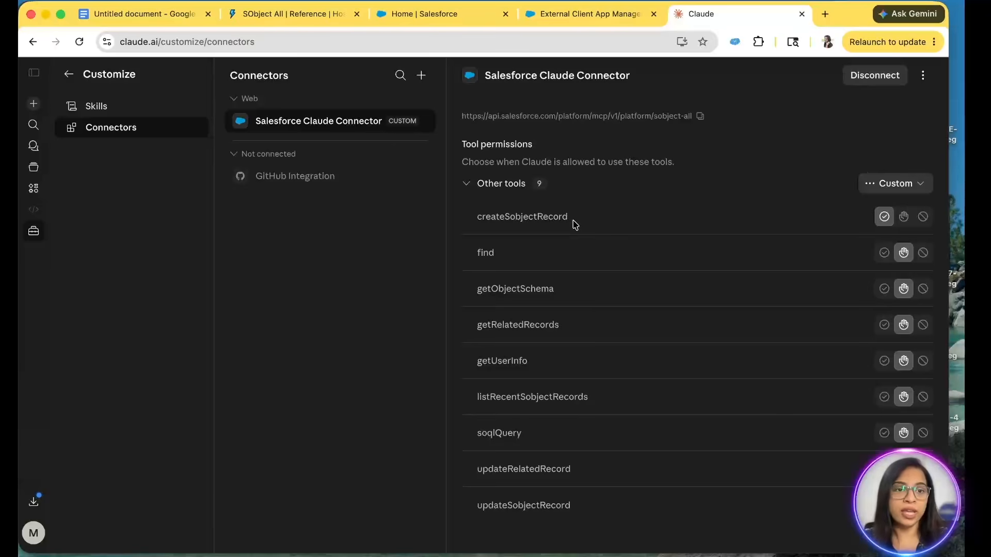
pyautogui.click(906, 218)
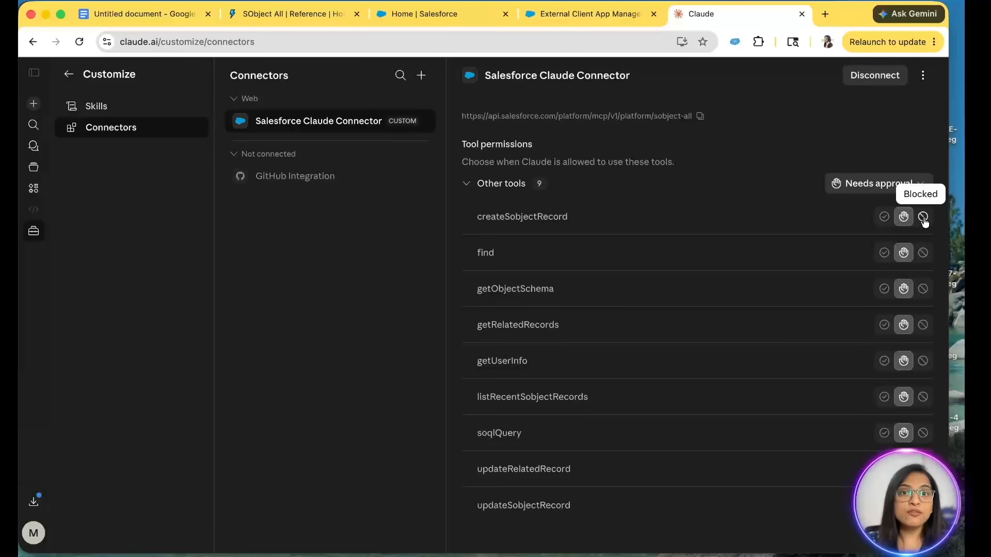
pyautogui.click(923, 217)
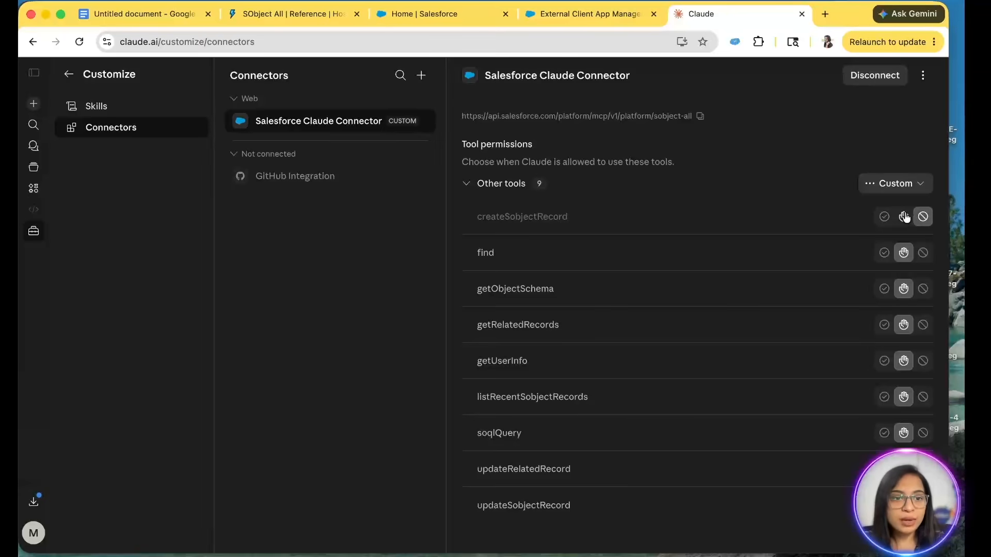
pyautogui.click(903, 216)
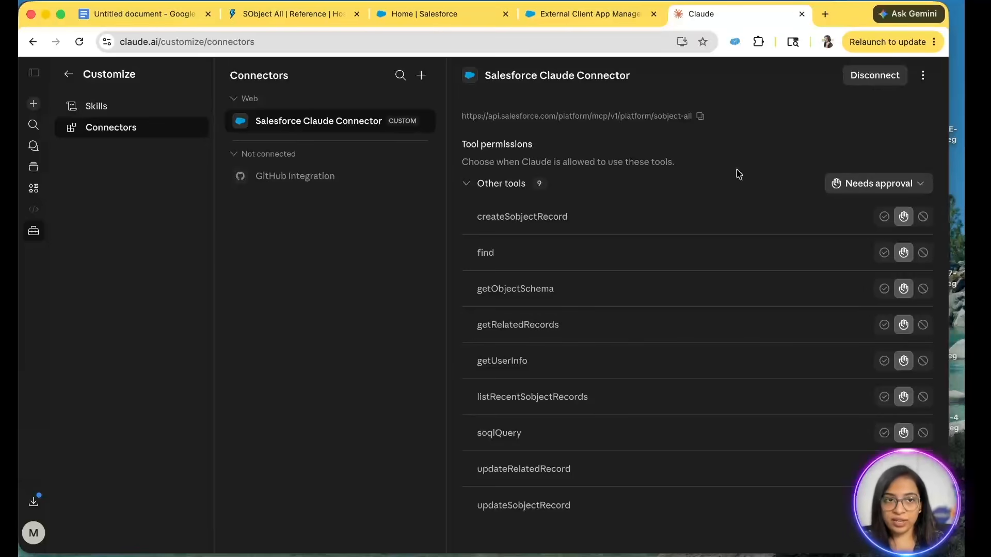
pyautogui.click(33, 103)
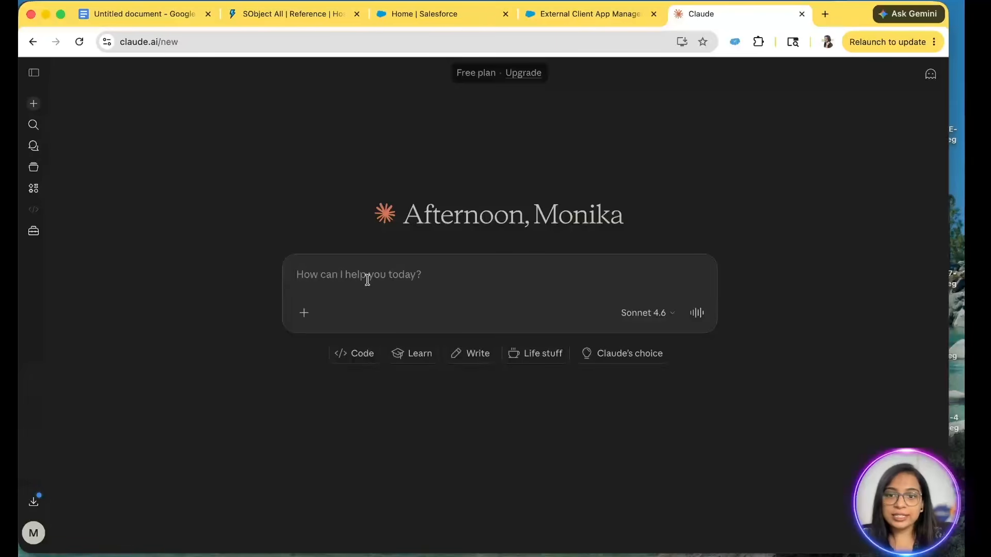
# Step: Enable the Salesforce Claude Connector and send 'Fetch top 5 accounts from my org'
pyautogui.click(307, 317)
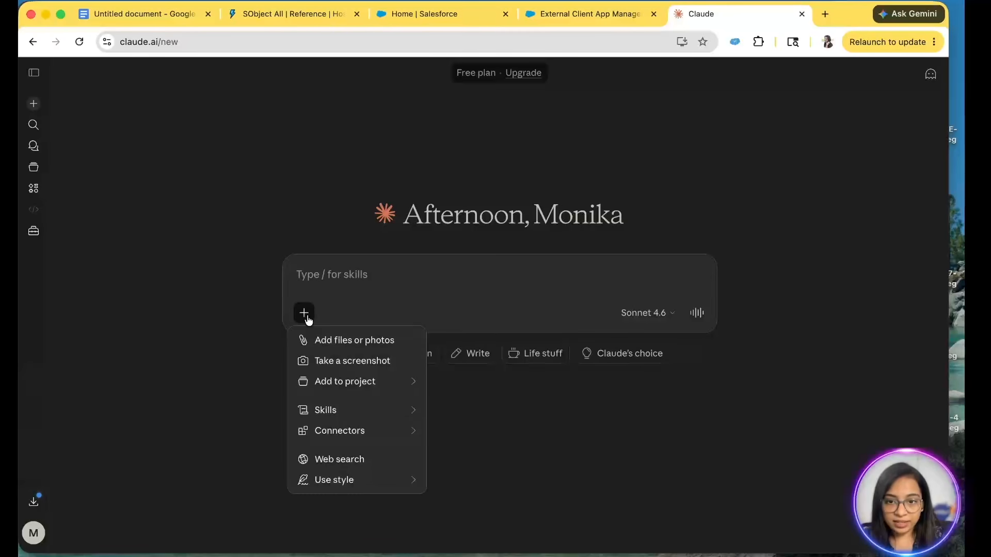
pyautogui.moveTo(395, 438)
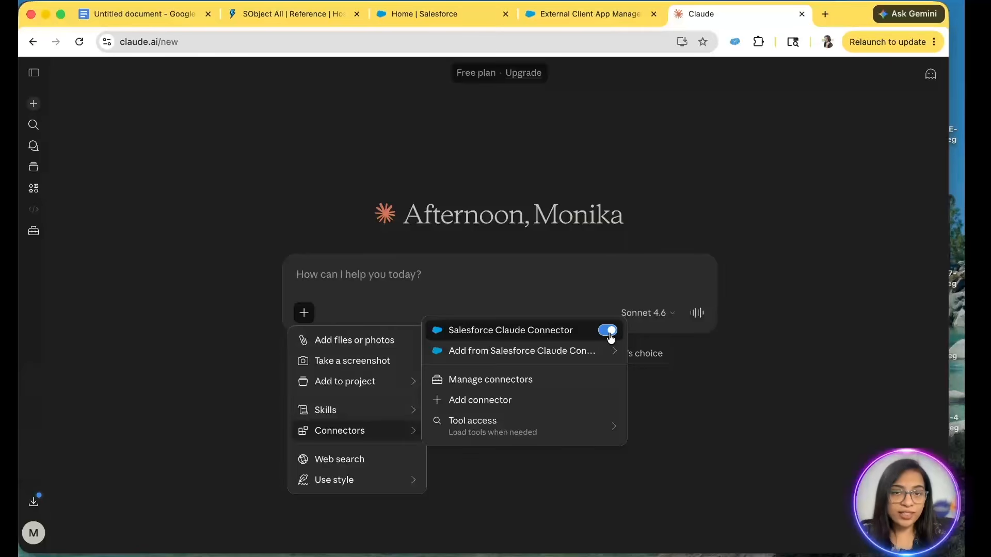
pyautogui.click(418, 279)
pyautogui.click(391, 274)
pyautogui.write('Fetch top 5 accounts from my org')
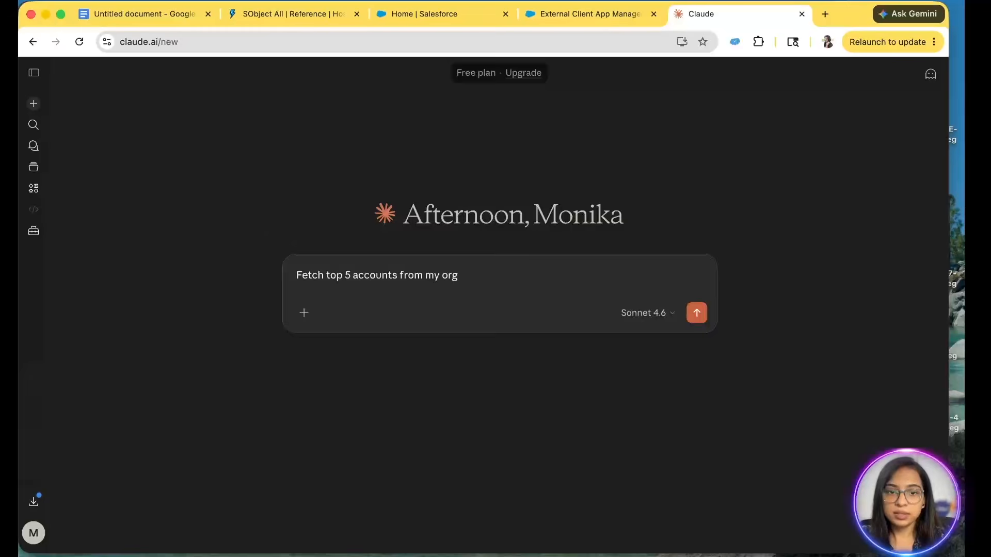
pyautogui.press('Return')
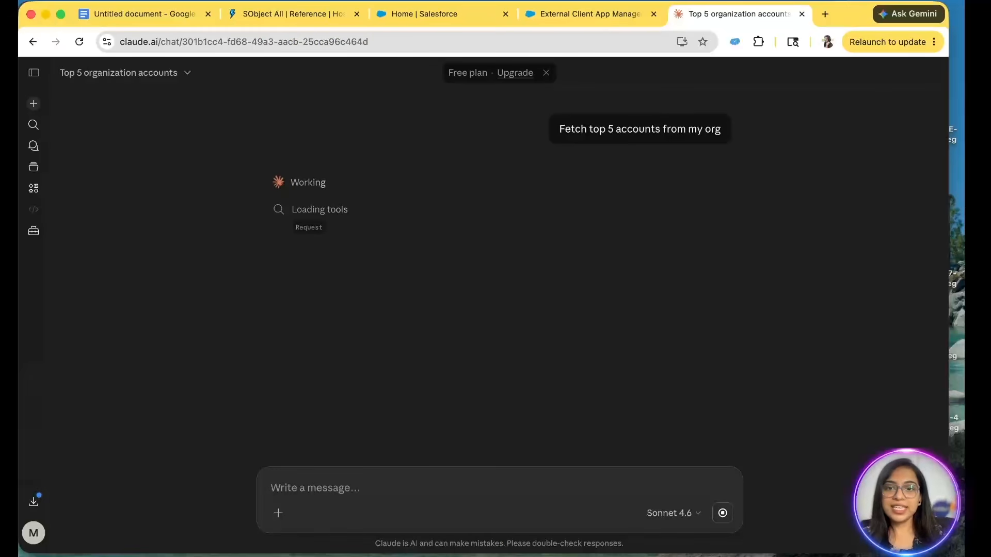
pyautogui.click(448, 16)
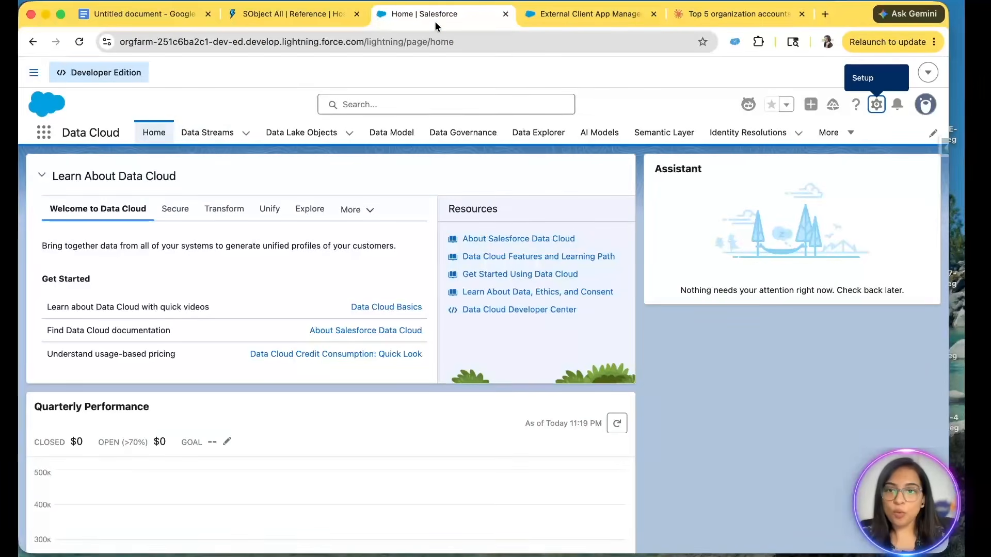
# Step: Find Accounts via App Launcher search 'acc', show the All Accounts view, then return to Claude
pyautogui.click(46, 136)
pyautogui.write('acc')
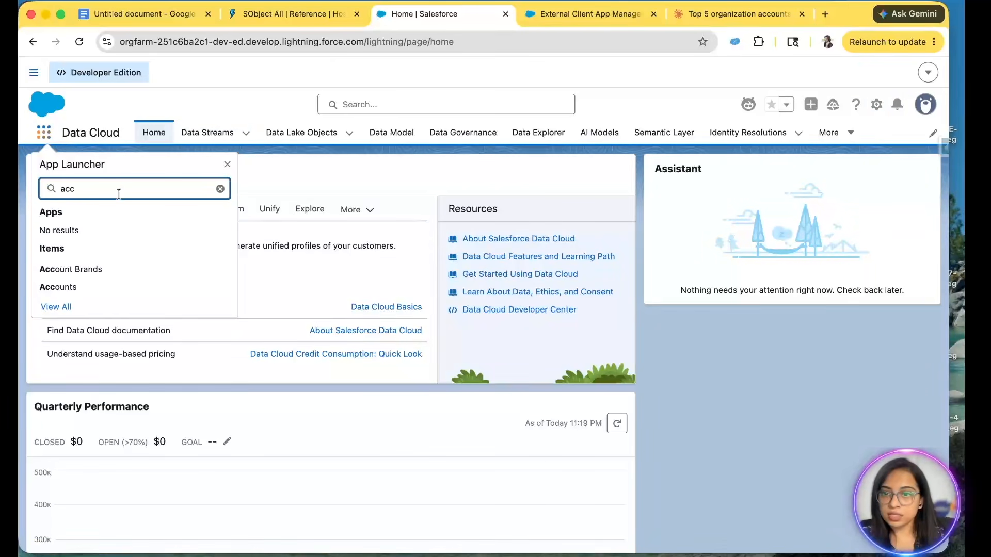
pyautogui.click(60, 286)
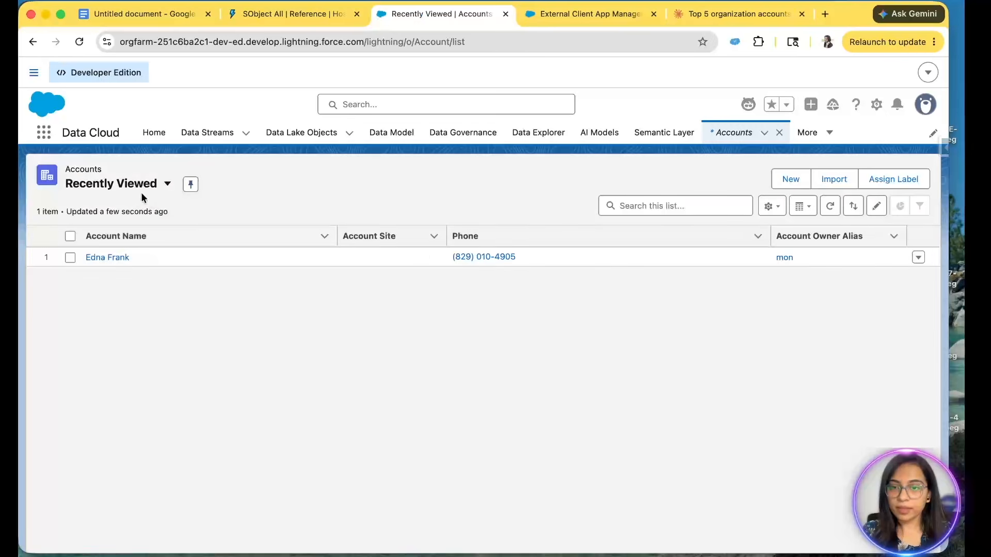
pyautogui.click(143, 196)
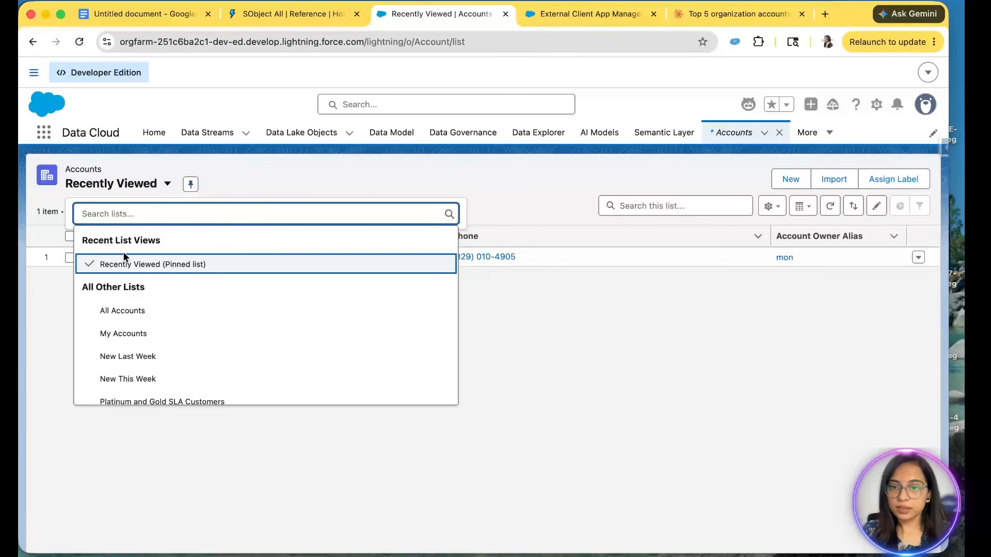
pyautogui.click(129, 311)
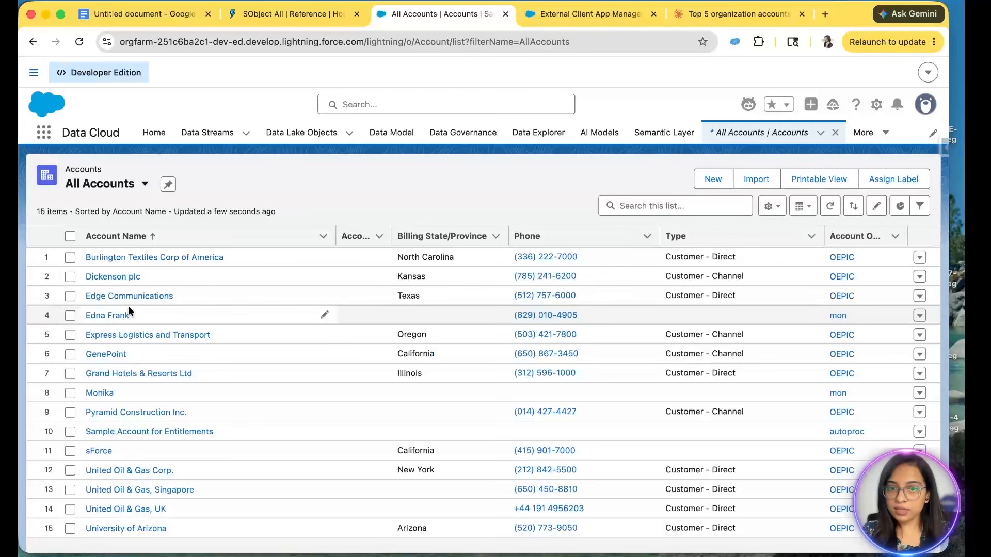
pyautogui.click(711, 15)
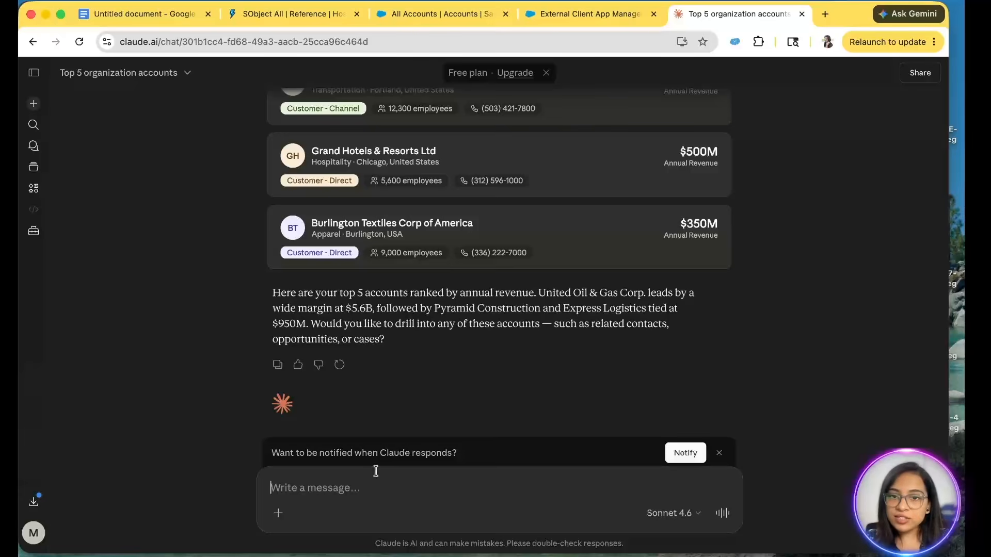
# Step: Copy 'United Oil & Gas Corp.' and ask Claude whether that account has any cases
pyautogui.scroll(6, 470, 382)
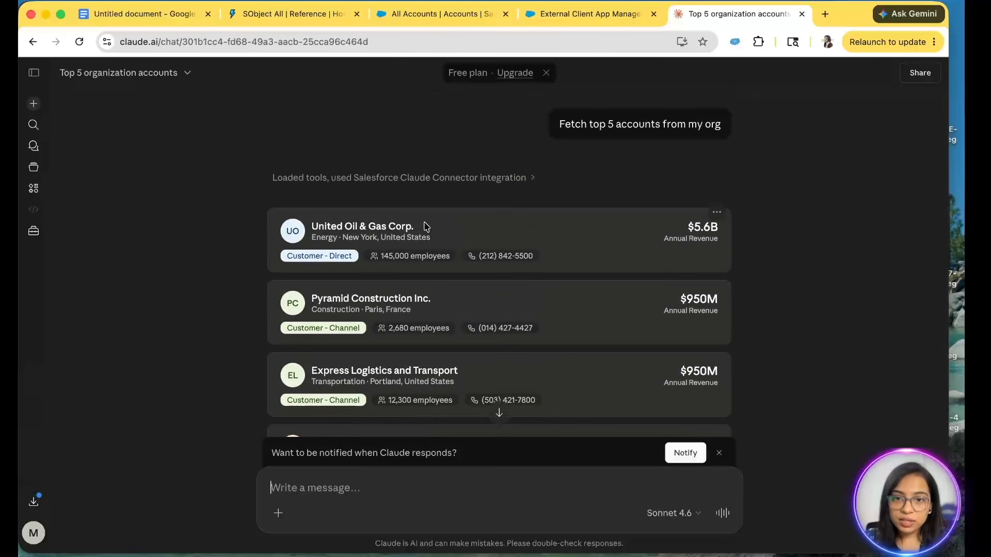
pyautogui.moveTo(427, 227); pyautogui.dragTo(312, 225)
pyautogui.press('super+c')
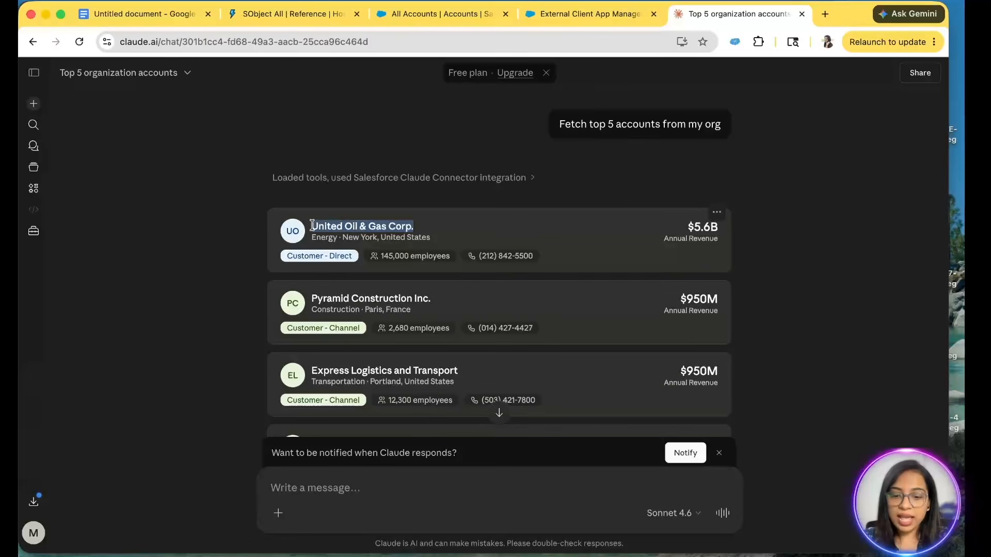
pyautogui.scroll(-7, 464, 392)
pyautogui.click(378, 495)
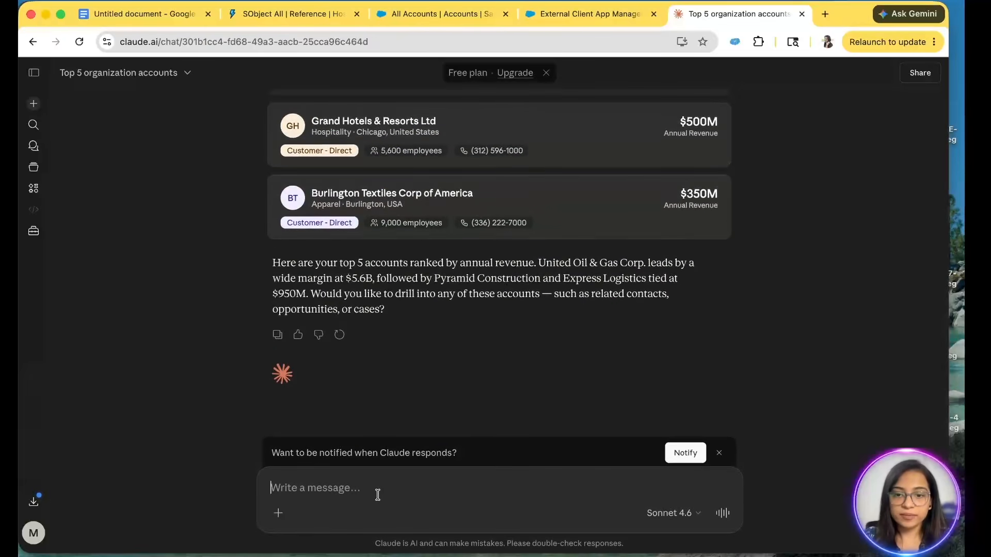
pyautogui.write('tel')
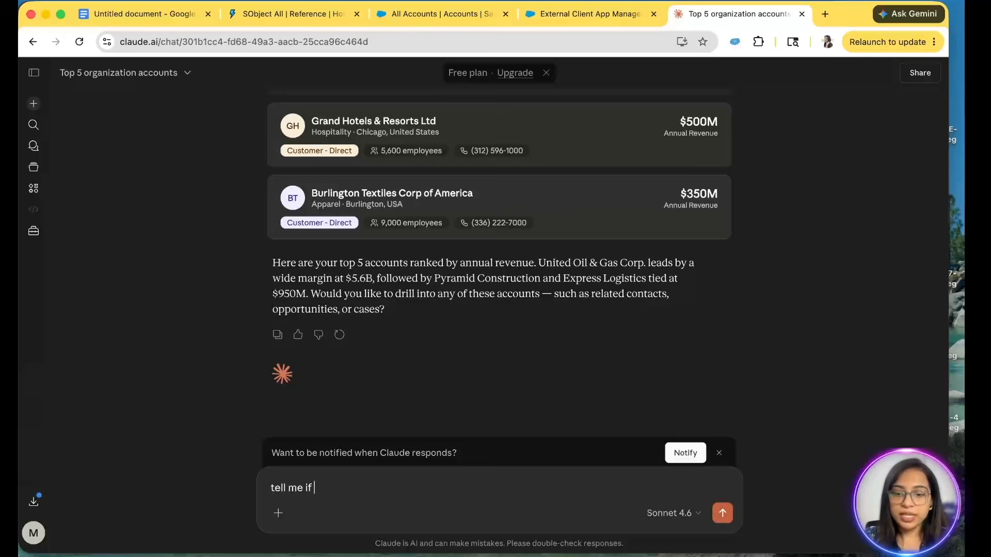
pyautogui.write('l me if')
pyautogui.press('super+v')
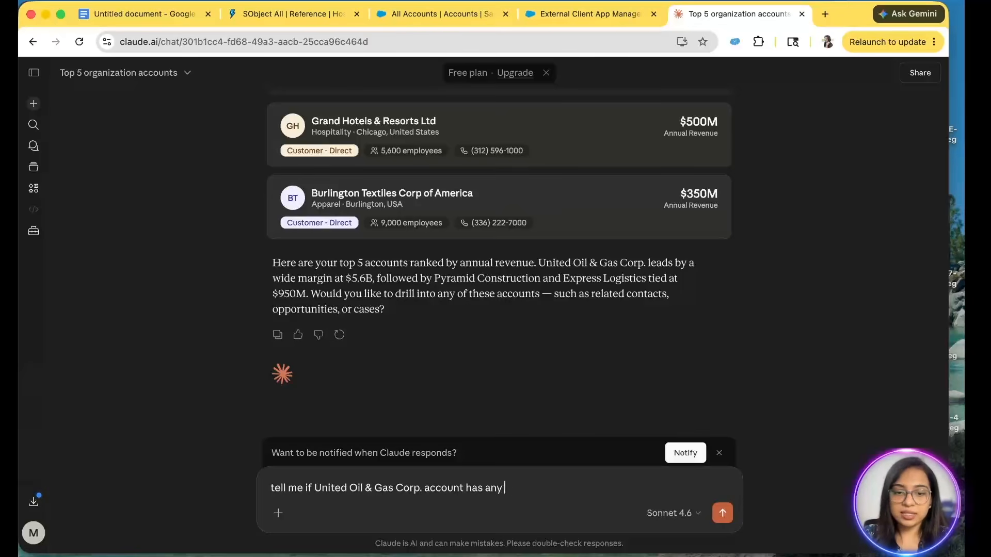
pyautogui.press('Return')
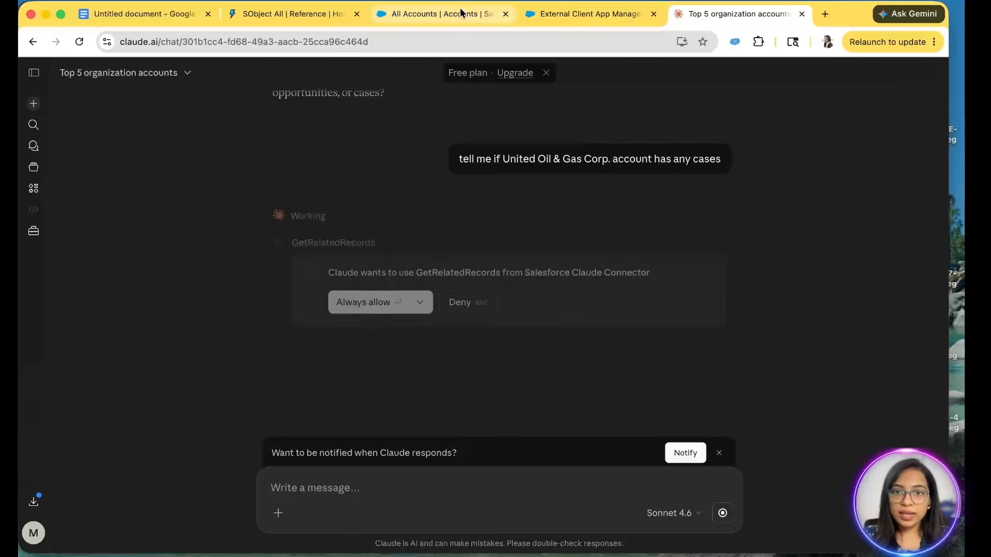
# Step: Always allow the GetRelatedRecords tool so Claude can look up the cases
pyautogui.click(442, 15)
pyautogui.click(738, 14)
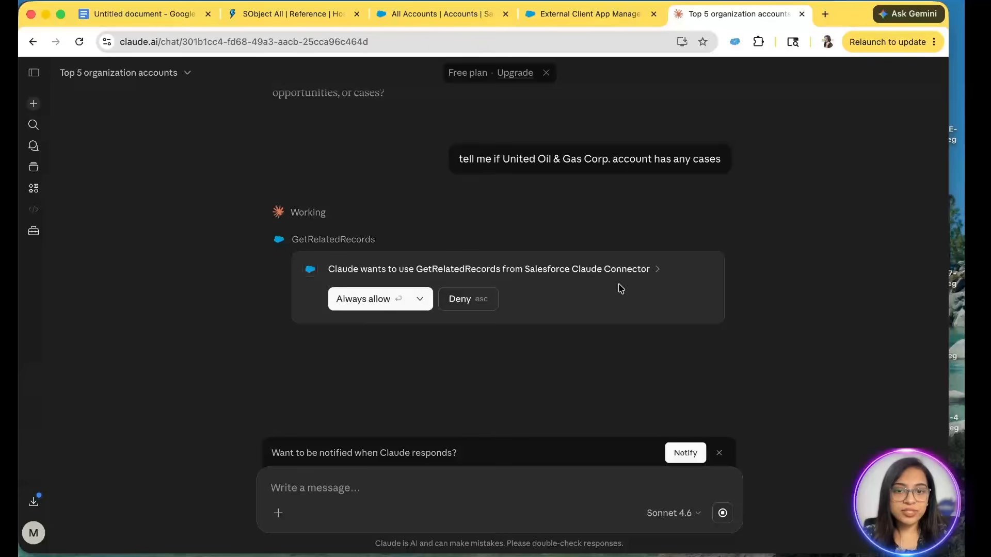
pyautogui.click(363, 303)
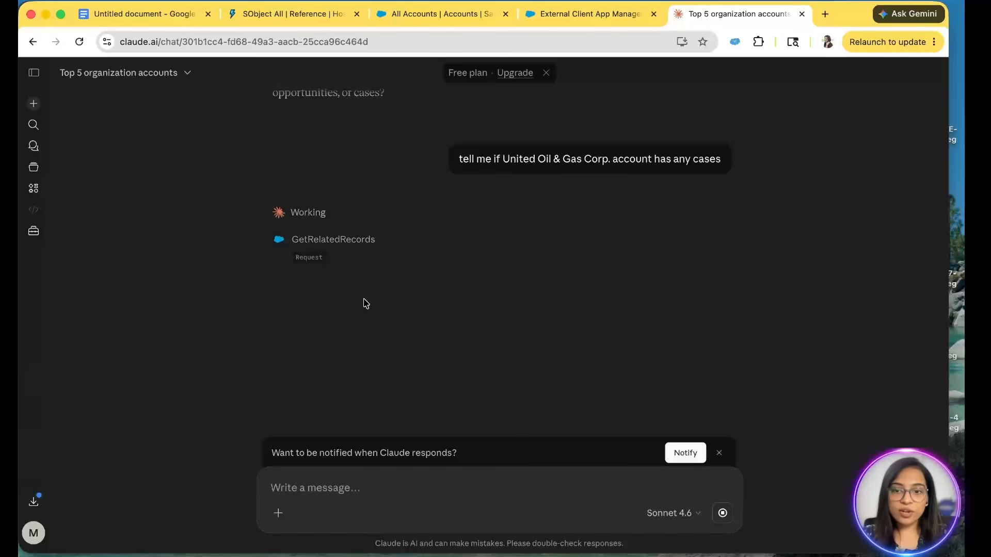
pyautogui.click(603, 16)
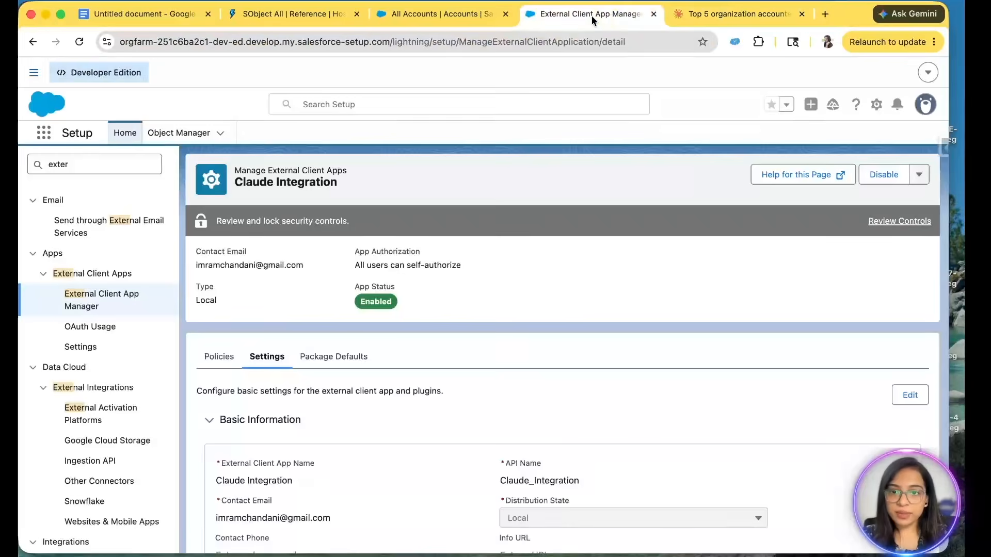
# Step: Open United Oil & Gas Corp.'s record, view all 7 of its cases, then read Claude's summary
pyautogui.click(472, 17)
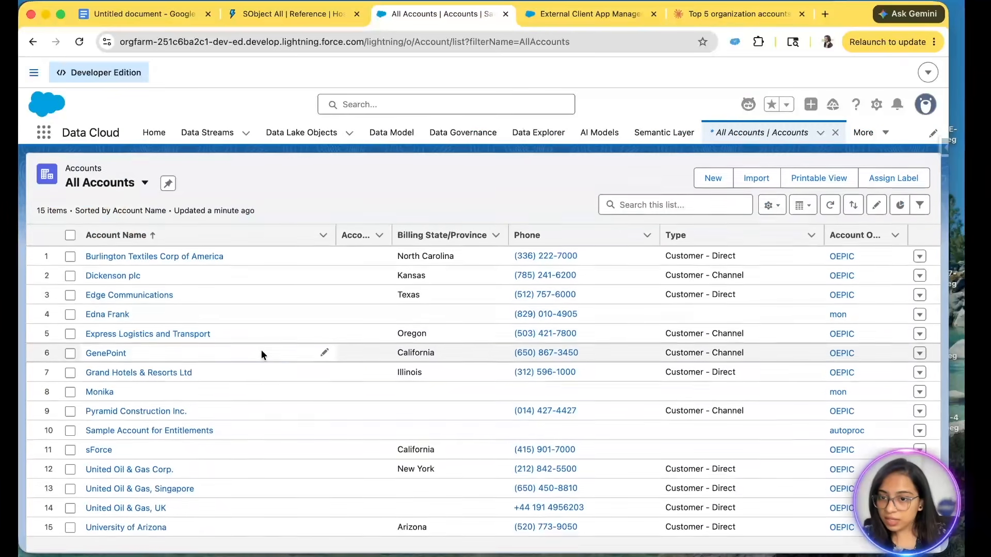
pyautogui.click(155, 468)
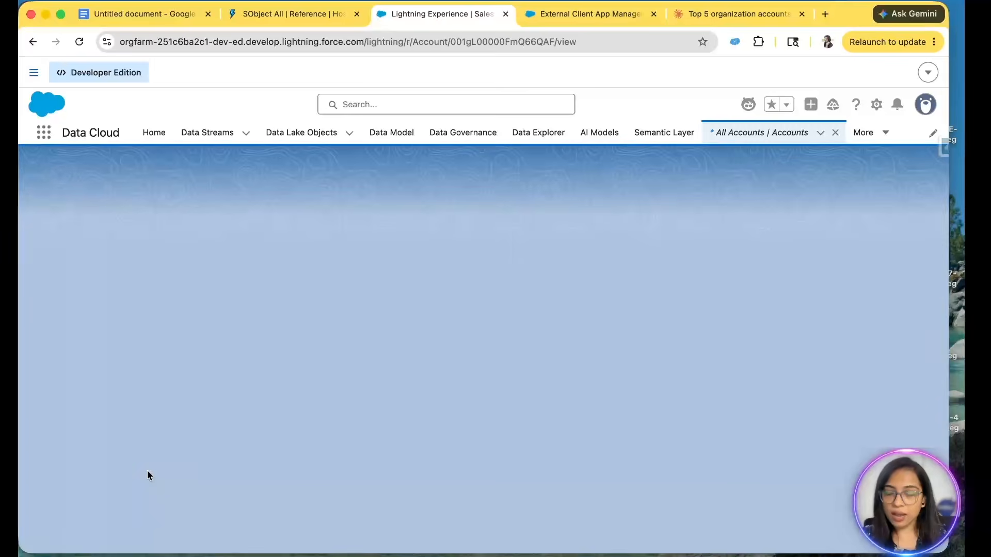
pyautogui.scroll(-8, 326, 417)
pyautogui.scroll(-2, 326, 420)
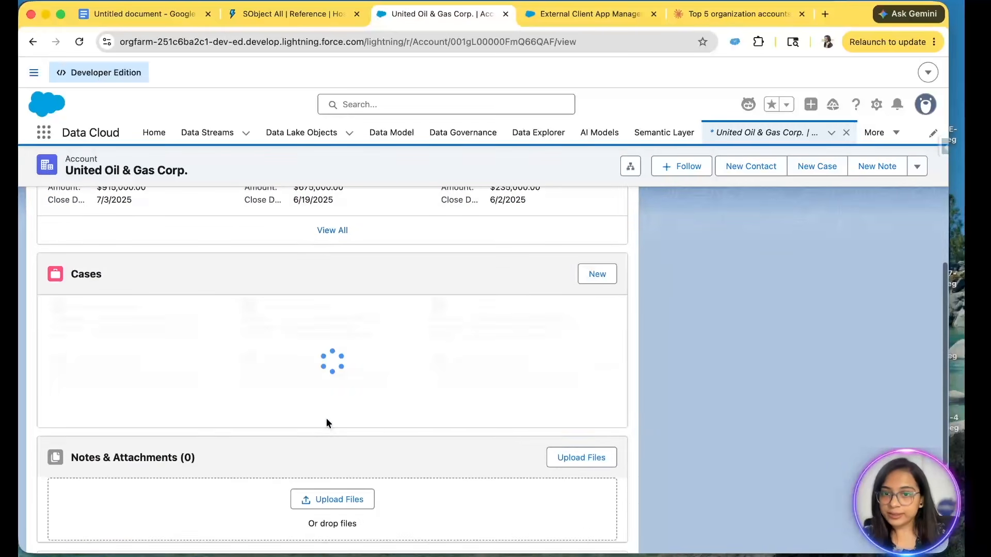
pyautogui.moveTo(716, 25); pyautogui.dragTo(605, 13)
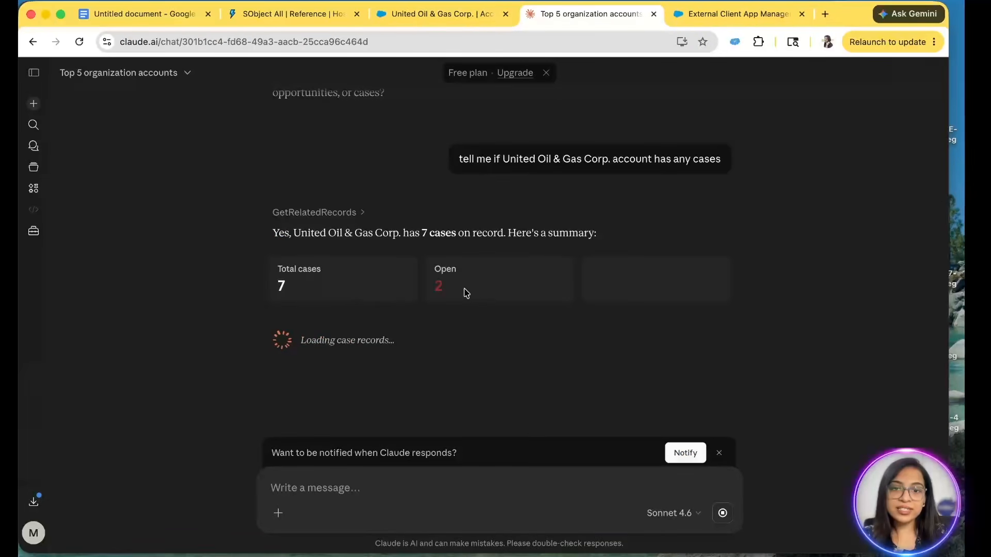
pyautogui.scroll(-1, 578, 345)
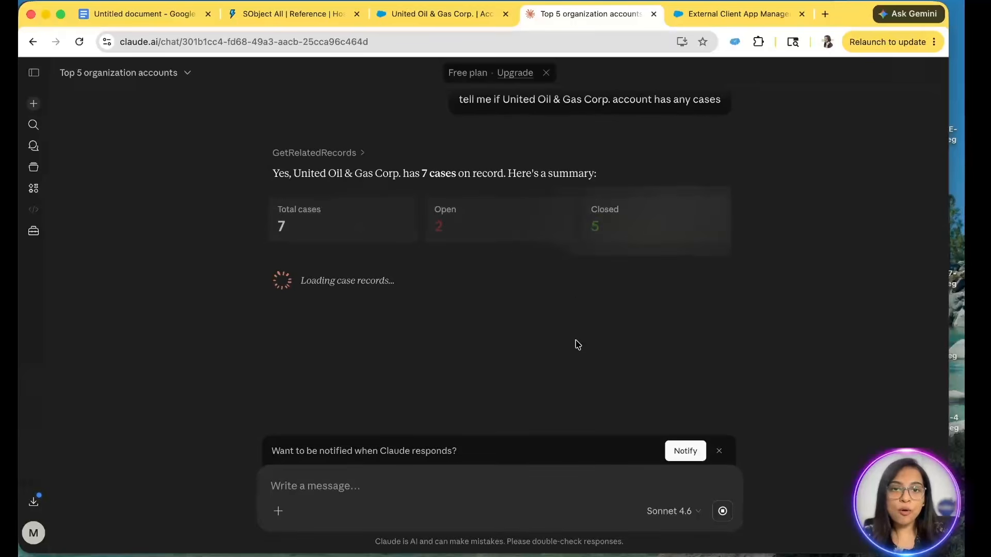
pyautogui.click(438, 14)
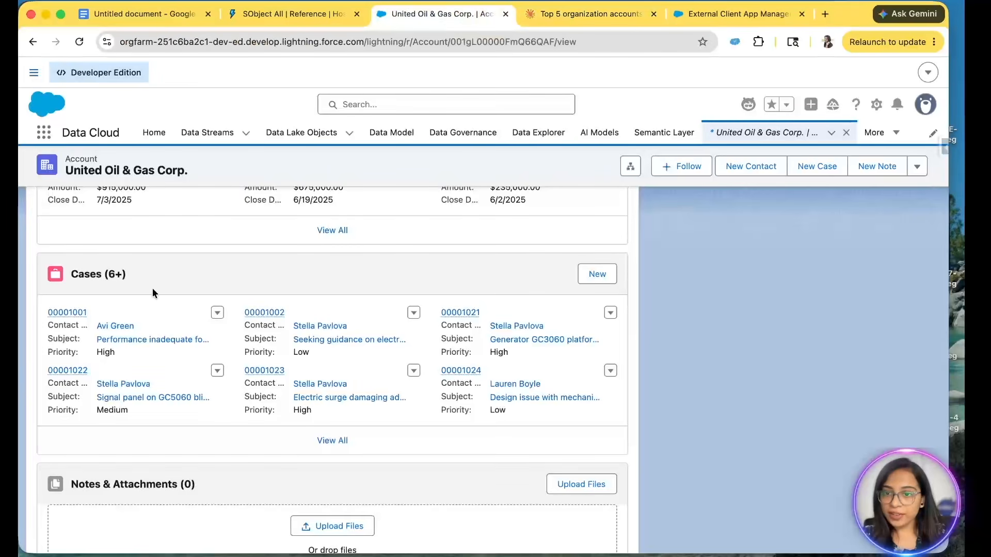
pyautogui.click(327, 438)
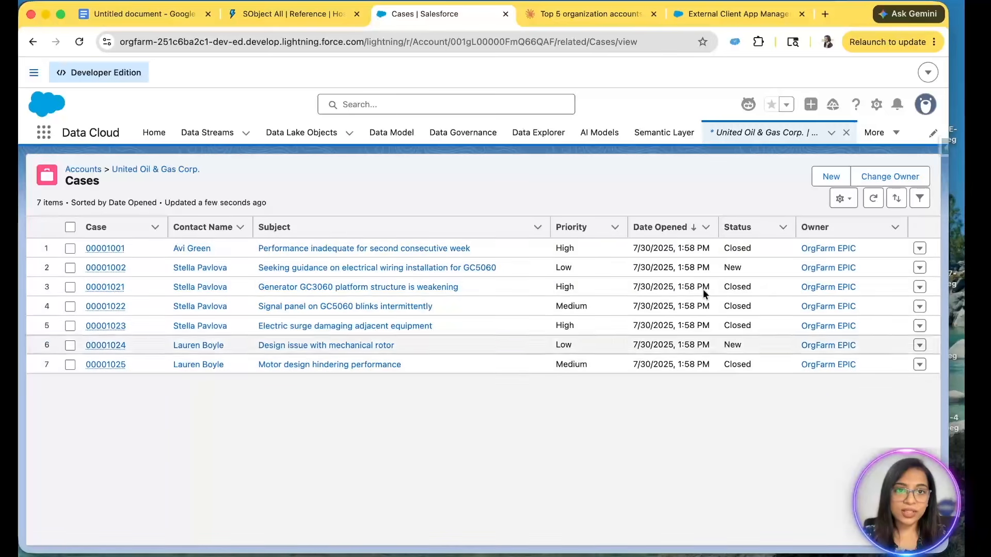
pyautogui.click(627, 16)
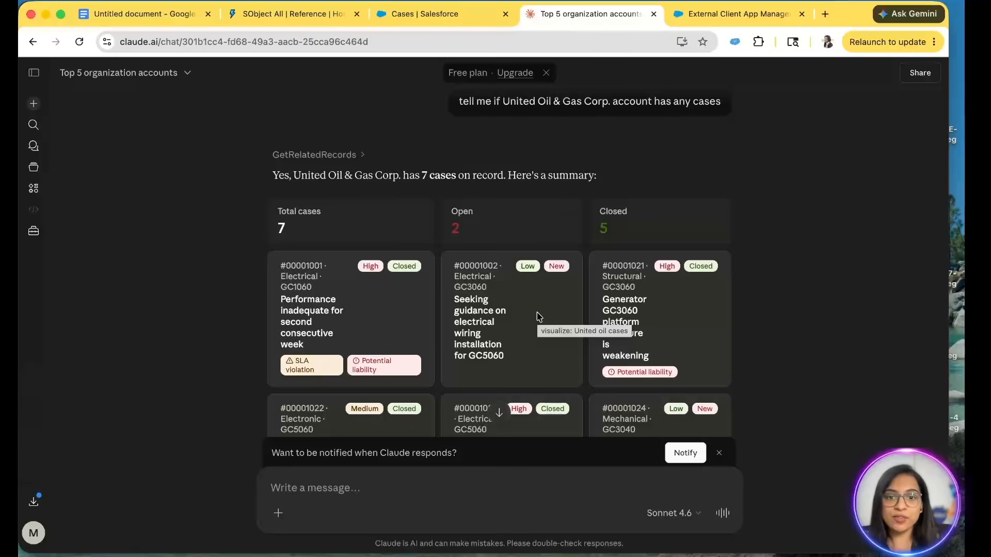
# Step: Review Claude's case summary, then show the United Oil & Gas Corp. Cases list in Salesforce
pyautogui.scroll(-5, 439, 341)
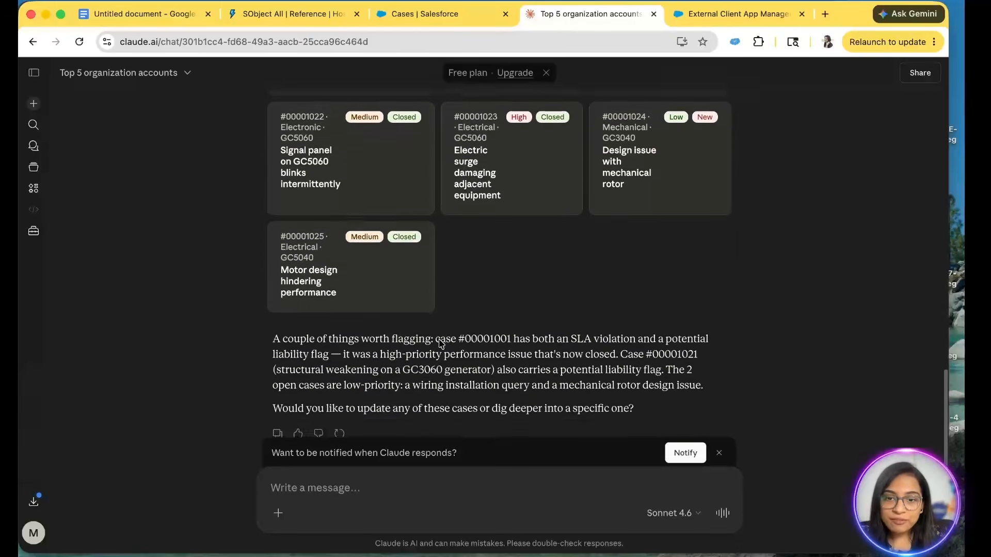
pyautogui.scroll(5, 439, 342)
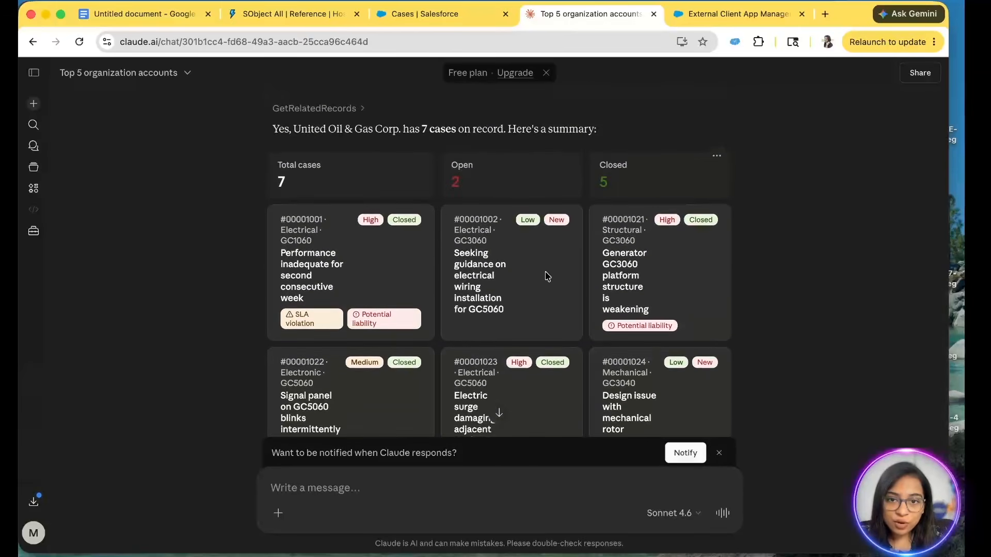
pyautogui.scroll(-5, 518, 288)
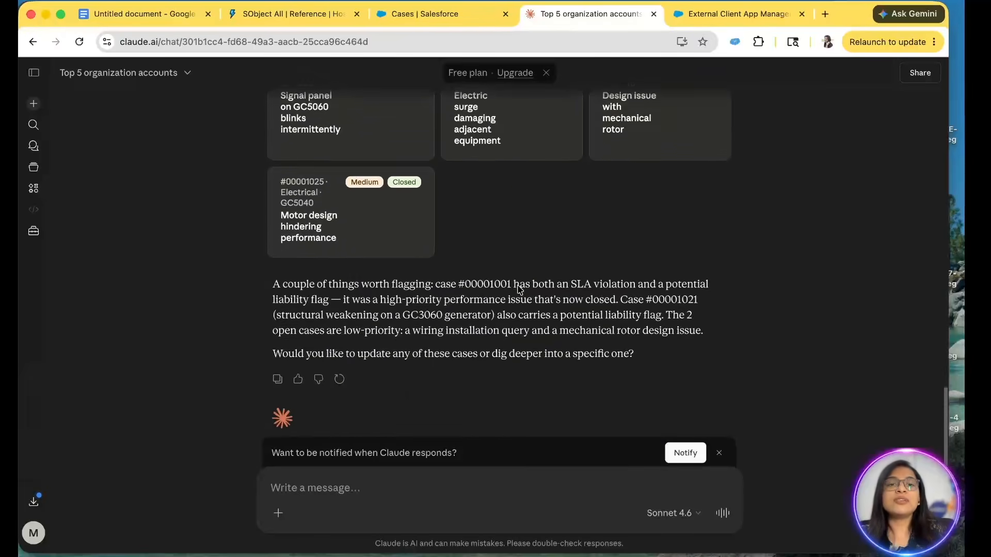
pyautogui.scroll(-1, 517, 287)
pyautogui.scroll(1, 519, 290)
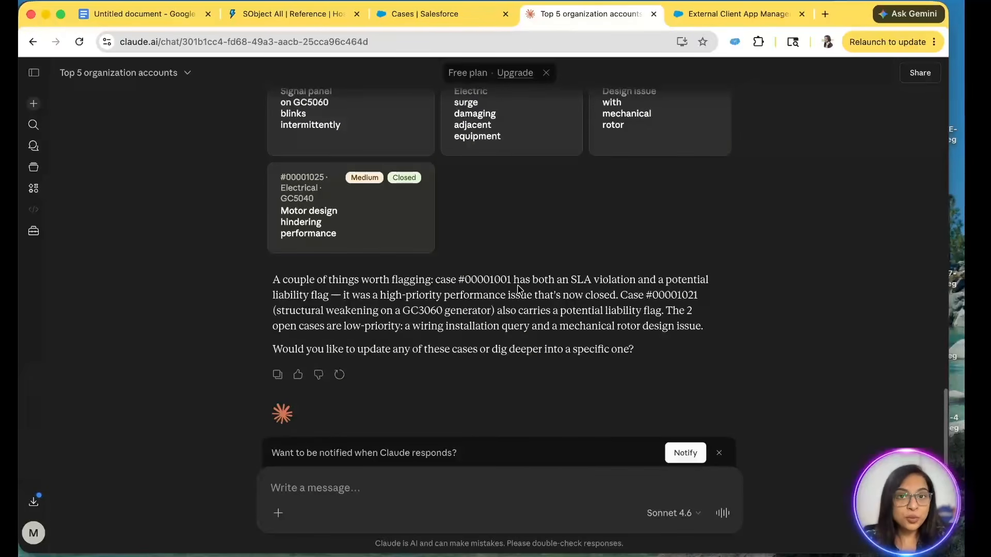
pyautogui.click(438, 16)
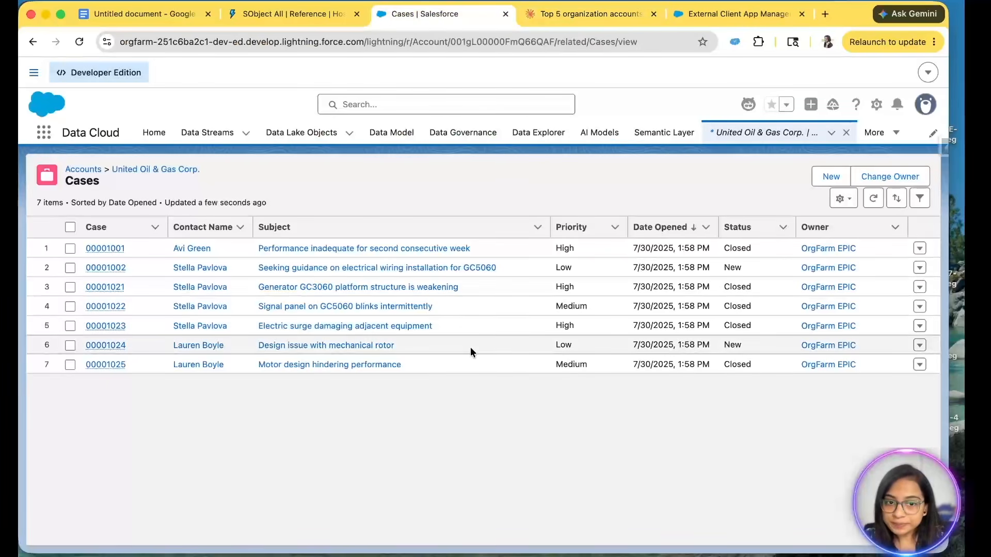
# Step: Open case 00001002, check its Low priority, and copy its case number
pyautogui.click(105, 268)
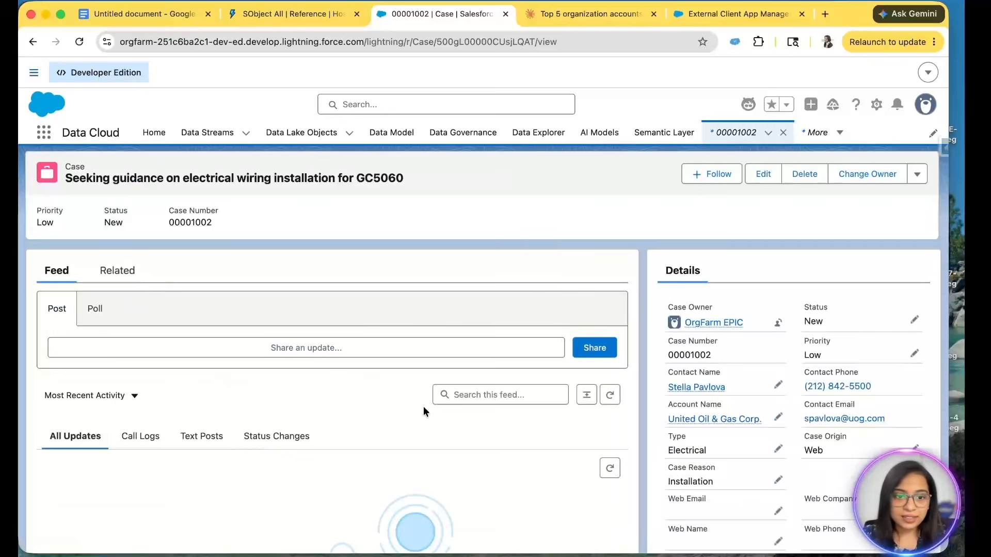
pyautogui.scroll(-5, 483, 346)
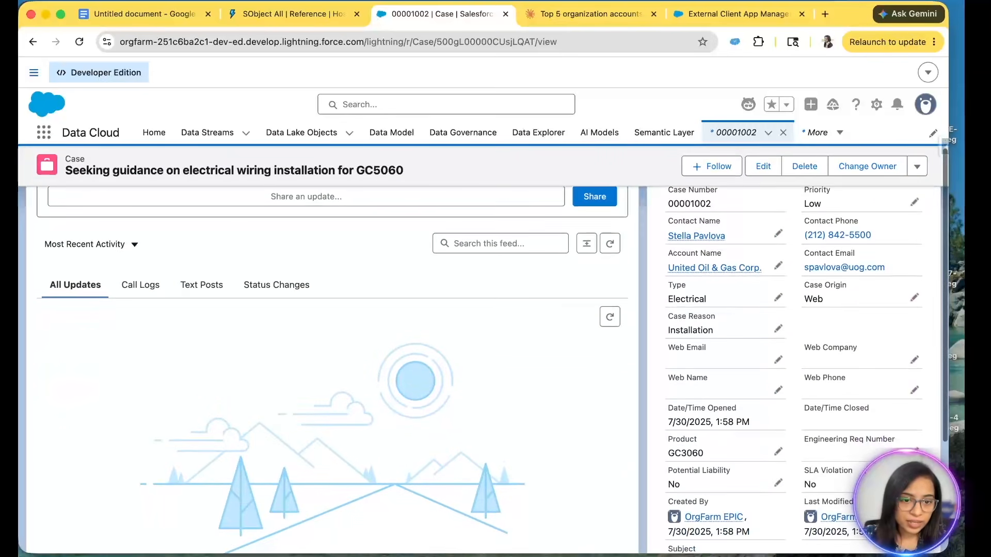
pyautogui.scroll(5, 483, 397)
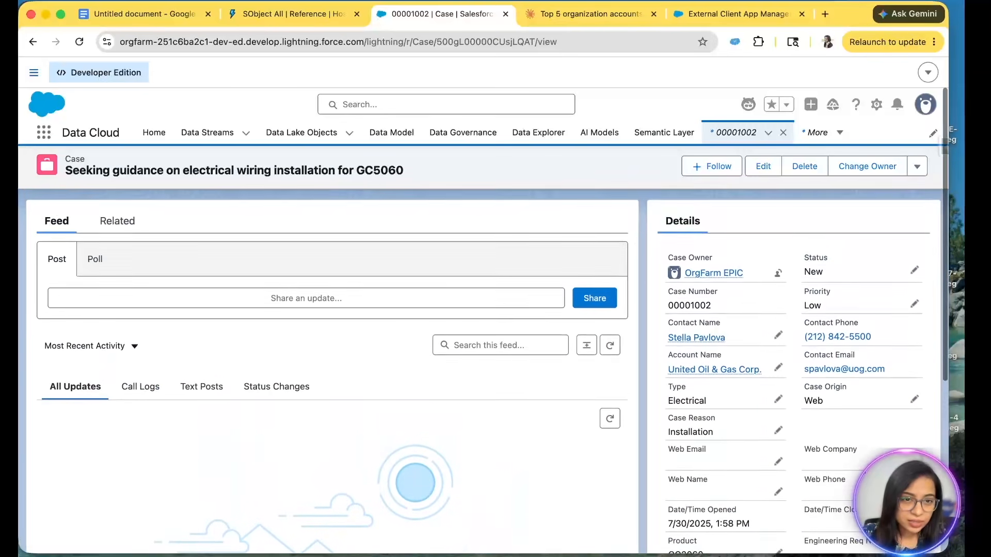
pyautogui.scroll(2, 482, 394)
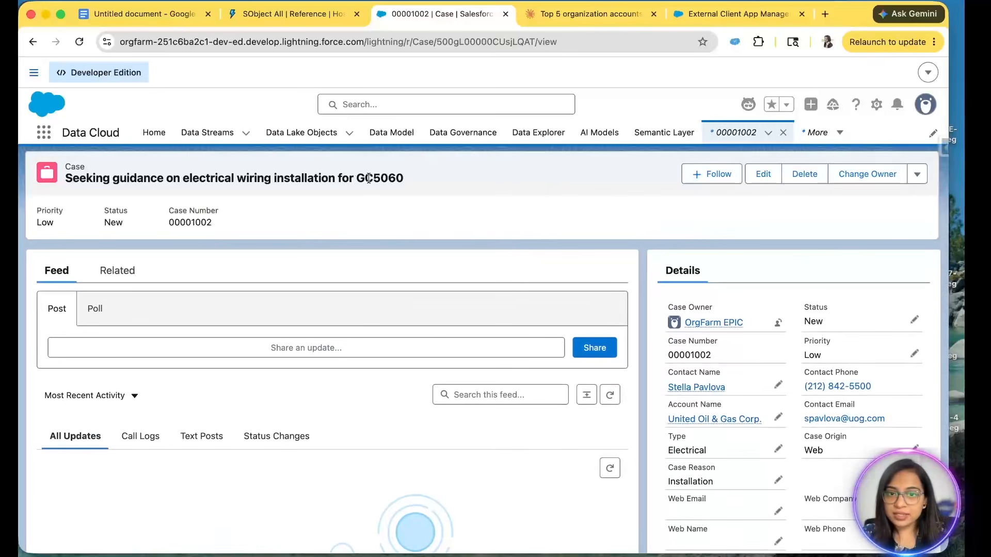
pyautogui.doubleClick(190, 223)
pyautogui.press('super+c')
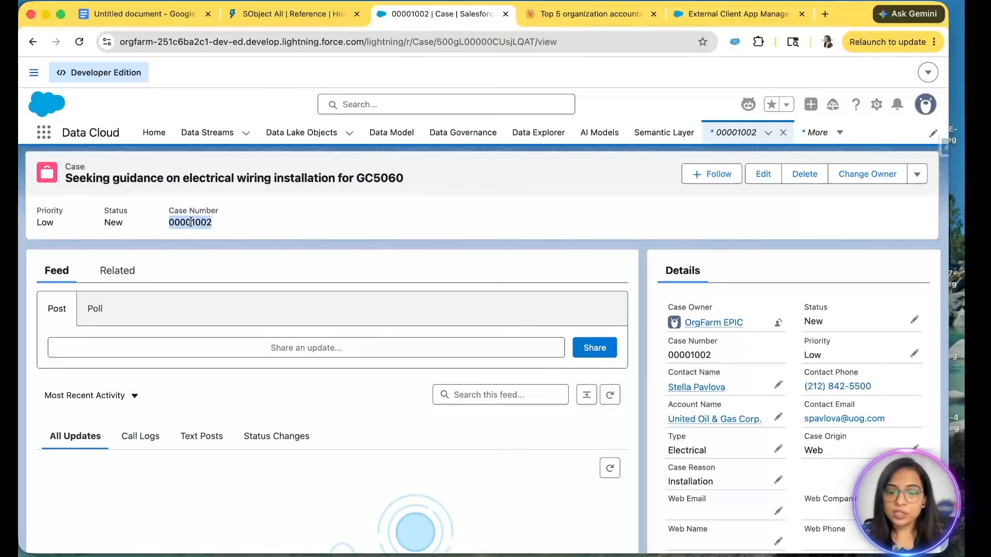
pyautogui.click(720, 14)
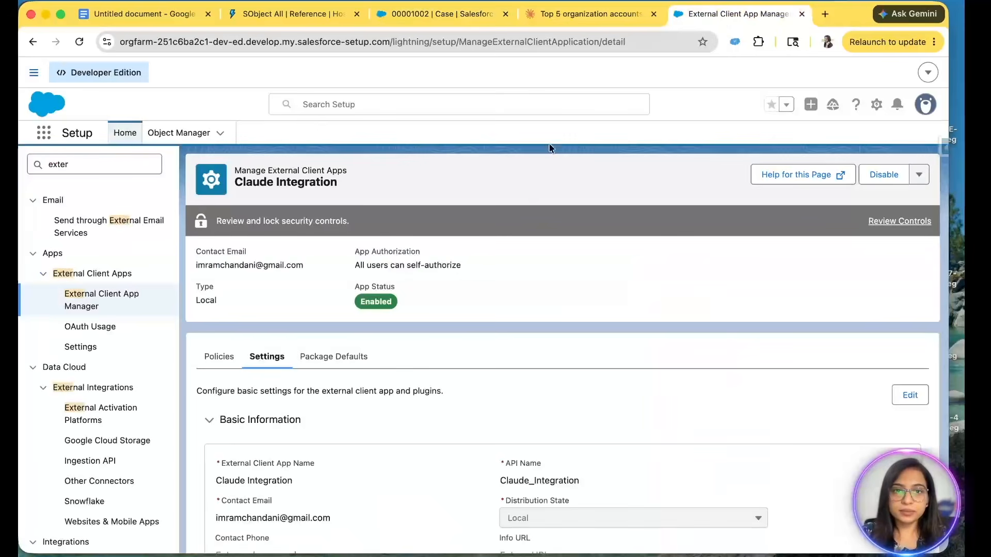
pyautogui.click(583, 14)
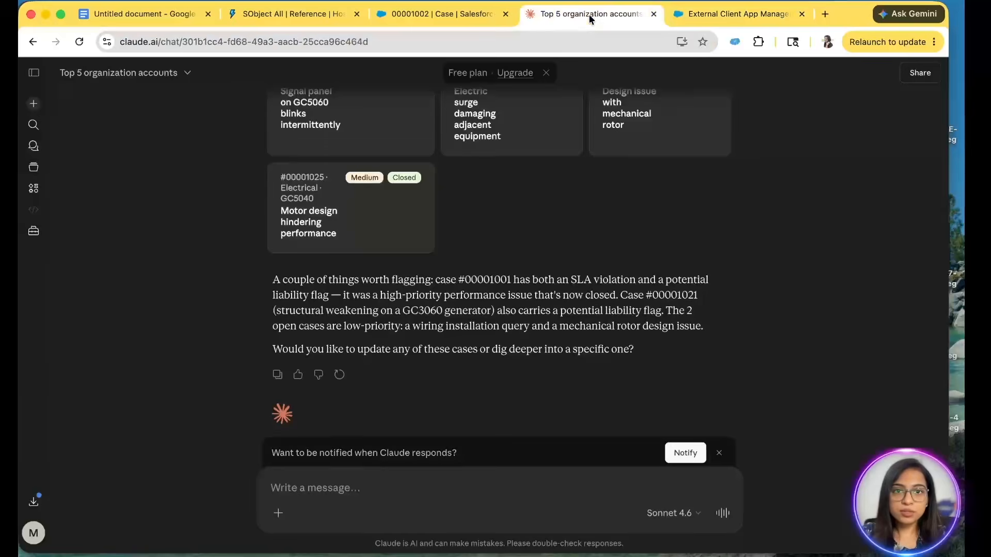
# Step: Ask Claude to update case 00001002 to High priority and add the comment 'This is a high priority case.'
pyautogui.click(441, 488)
pyautogui.write('Update the case')
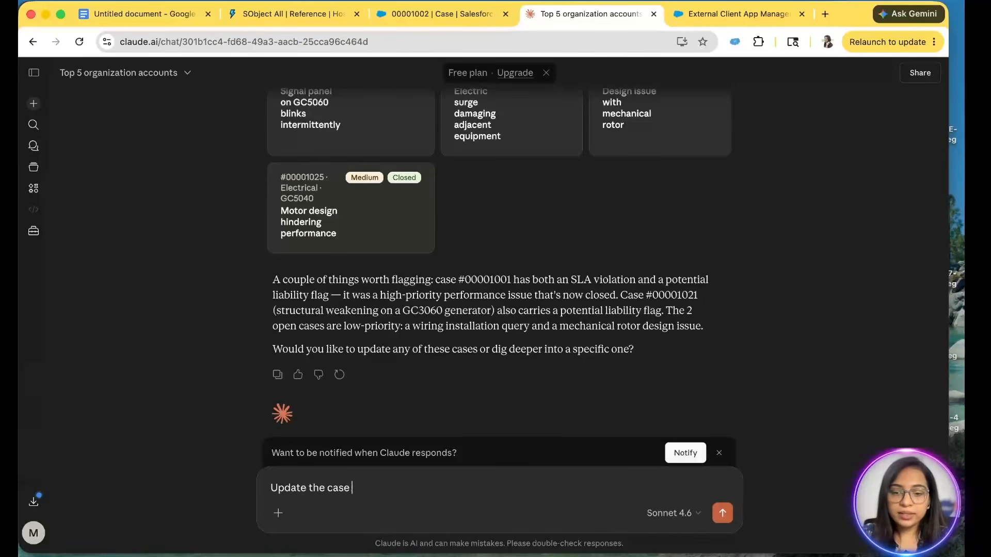
pyautogui.press('super+v')
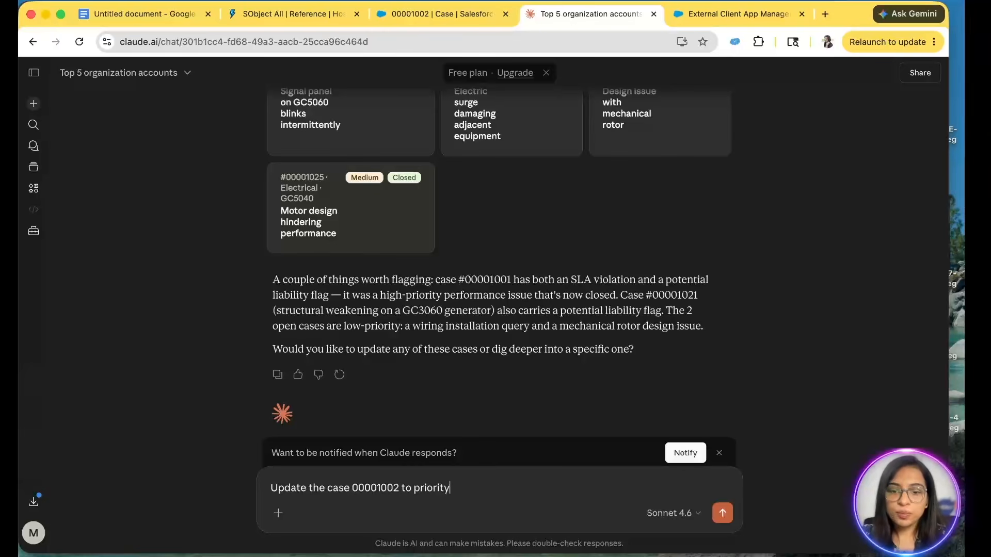
pyautogui.write('to priority high and add a commnent that this is a high priority case')
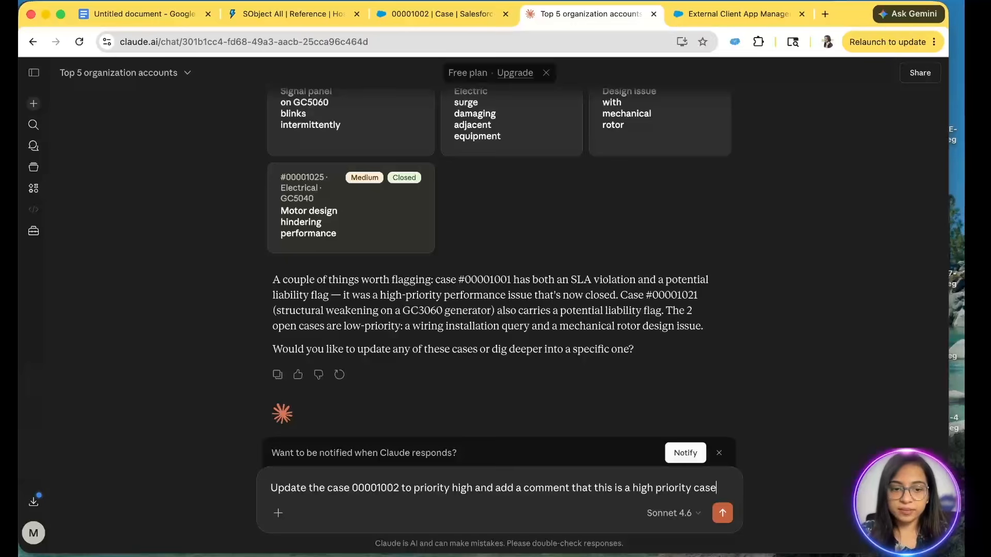
pyautogui.press('Return')
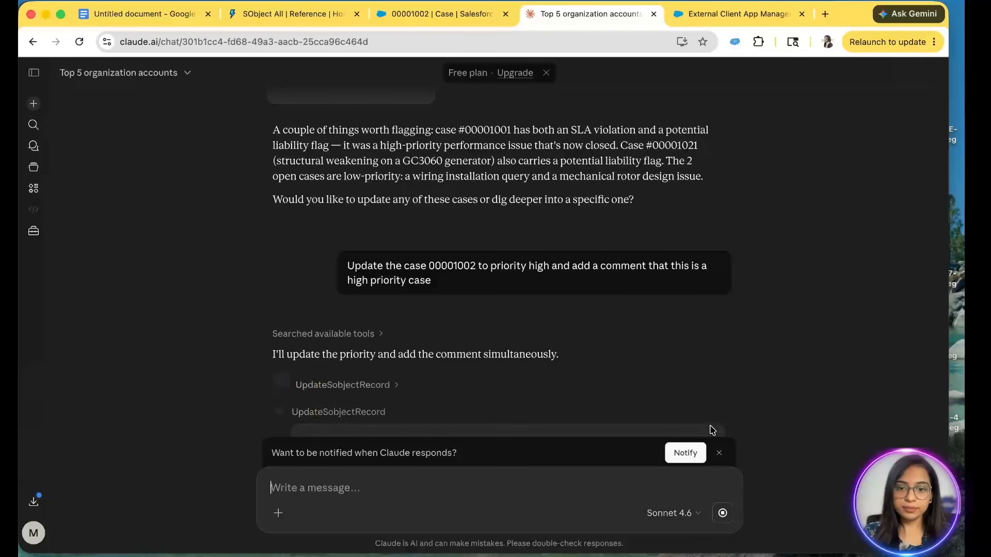
# Step: Always allow the connector to update the record, then return to the Salesforce case
pyautogui.scroll(-3, 586, 356)
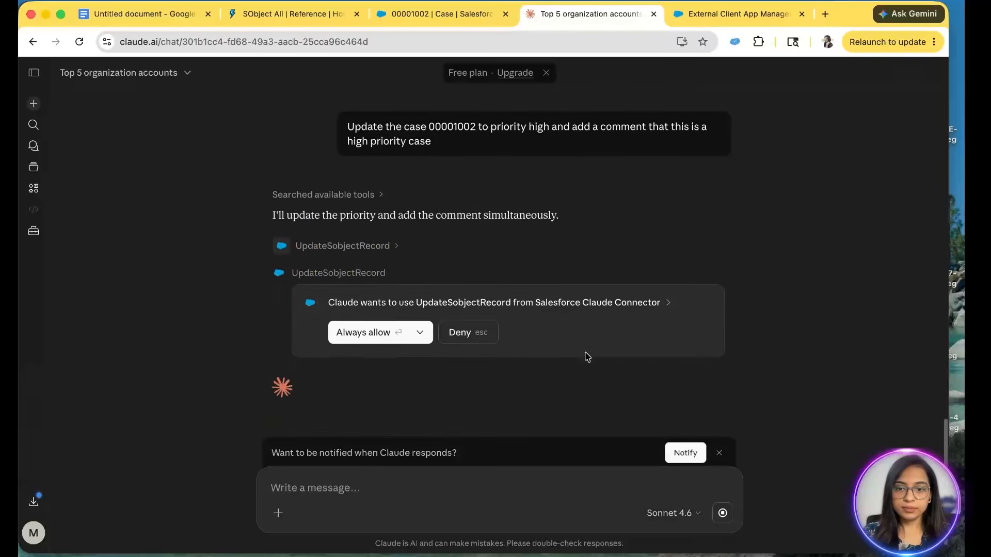
pyautogui.click(379, 326)
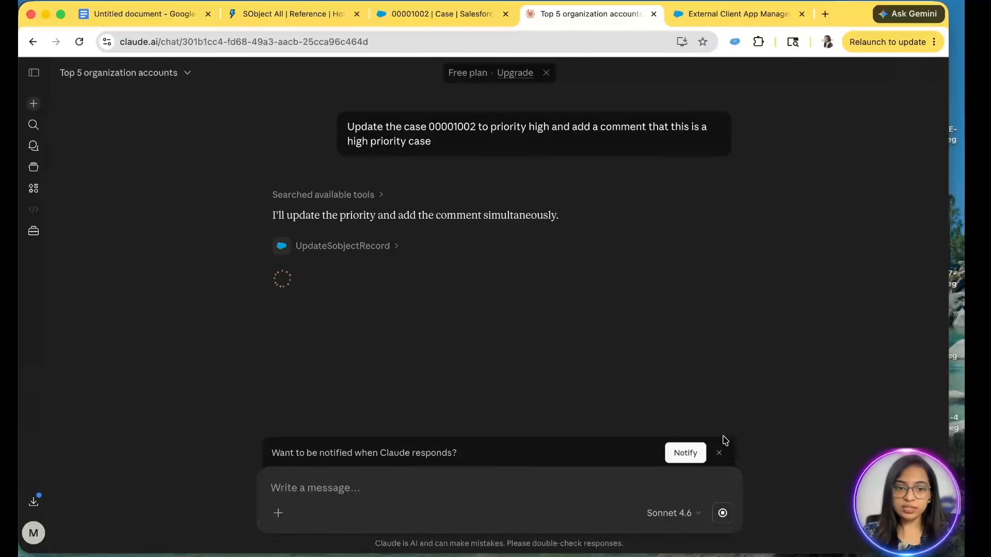
pyautogui.click(718, 452)
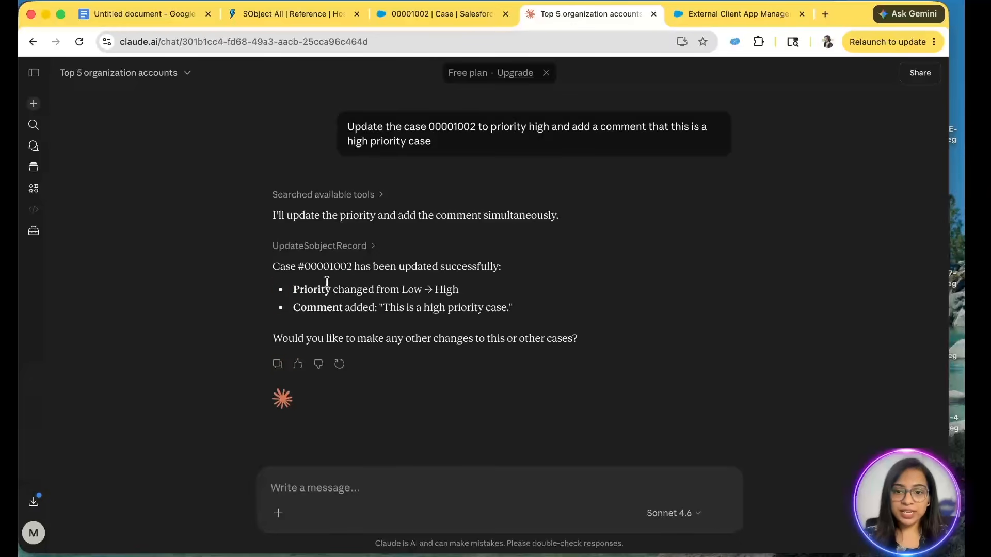
pyautogui.click(439, 16)
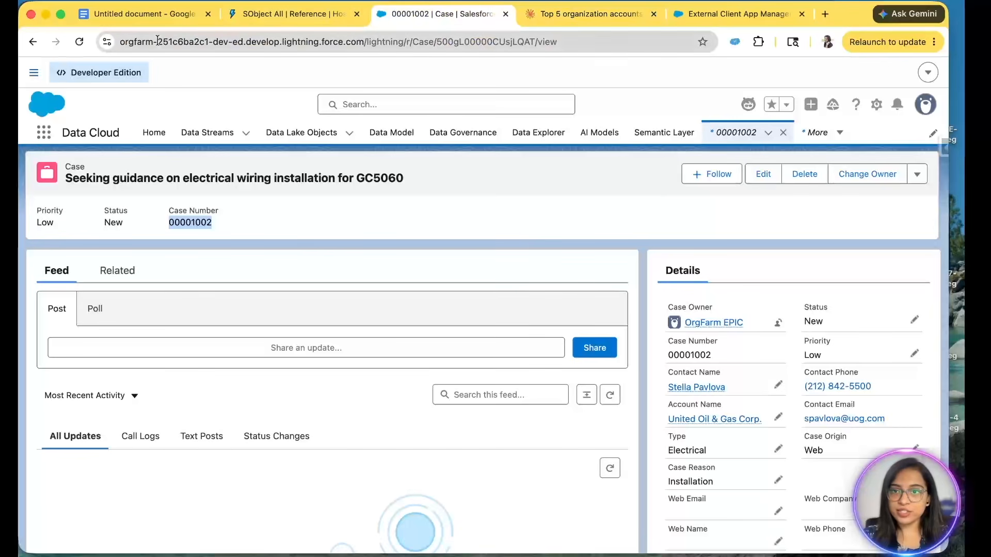
# Step: Reload case 00001002 in Salesforce and check that its Priority now reads High
pyautogui.click(78, 44)
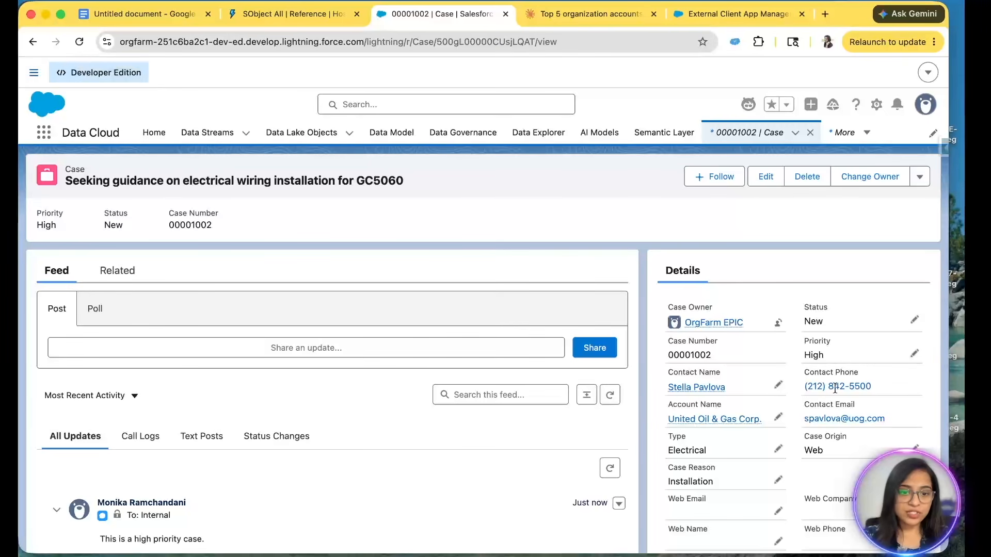
pyautogui.scroll(-6, 773, 450)
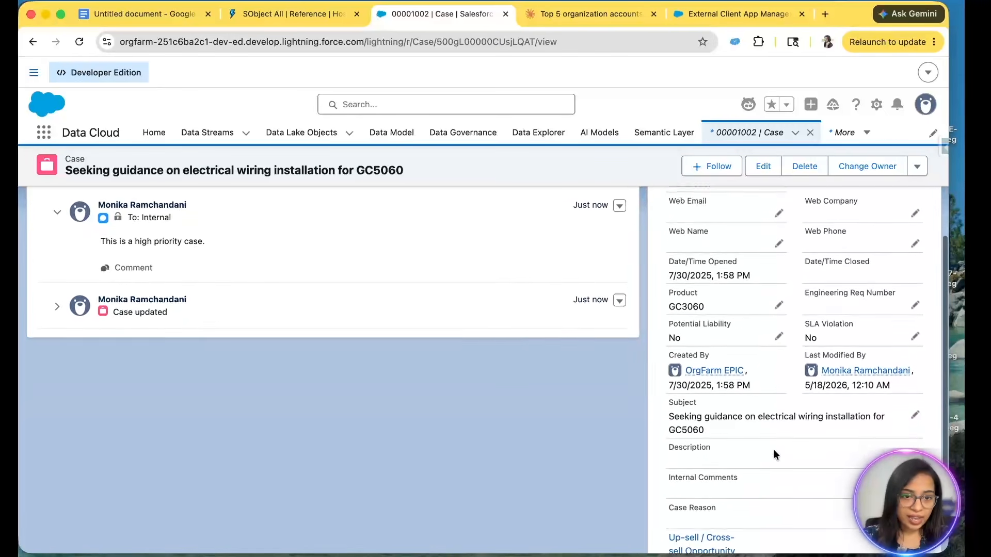
pyautogui.scroll(-1, 773, 450)
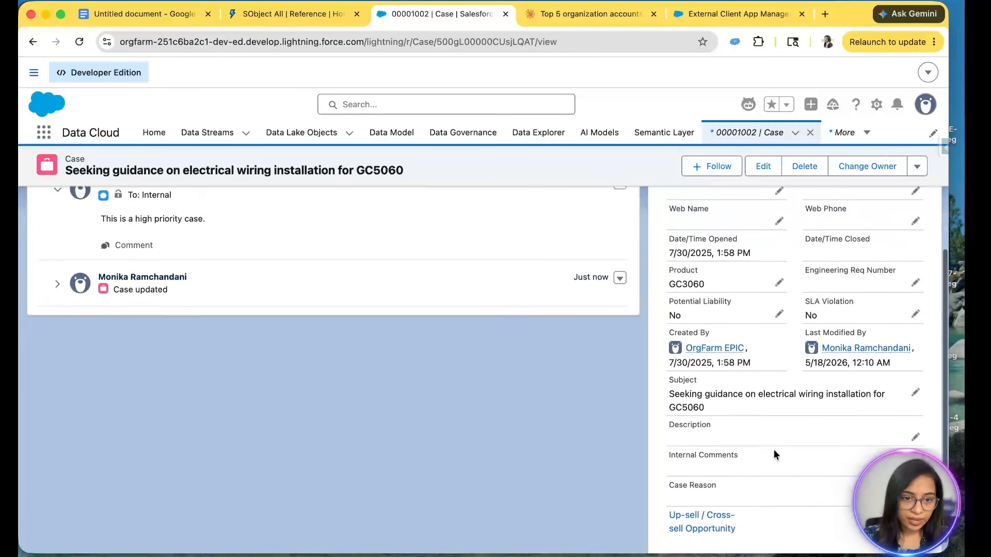
pyautogui.scroll(4, 773, 450)
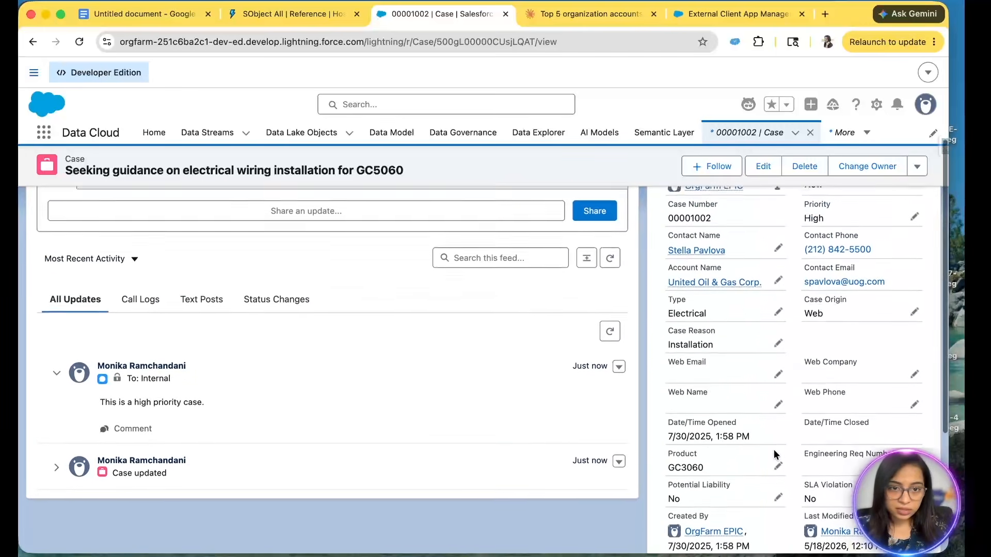
pyautogui.scroll(2, 773, 450)
# Step: Highlight the feed comment 'This is a high priority case.' and go back to the Claude chat
pyautogui.scroll(-1, 773, 450)
pyautogui.scroll(1, 773, 450)
pyautogui.scroll(1, 772, 450)
pyautogui.scroll(-2, 227, 407)
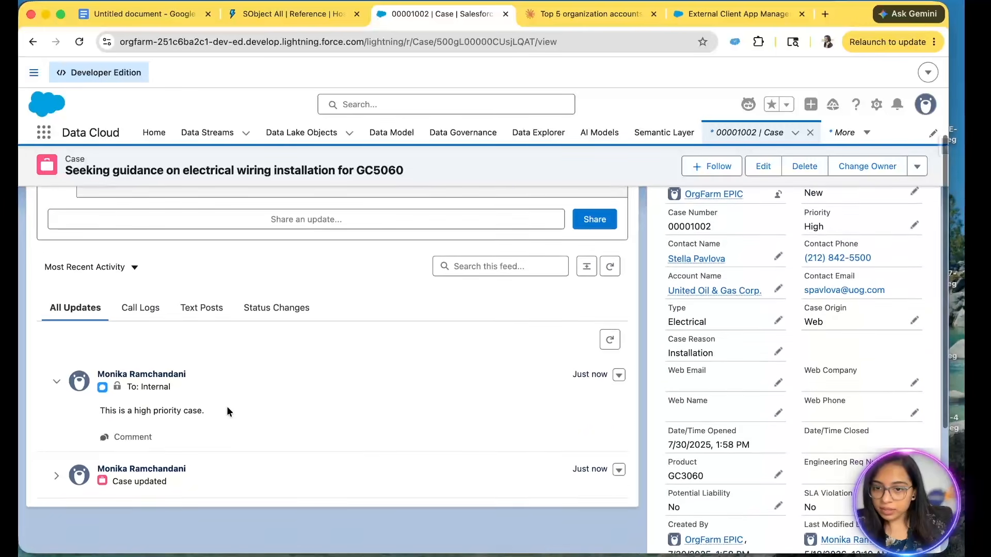
pyautogui.moveTo(100, 411); pyautogui.dragTo(206, 416)
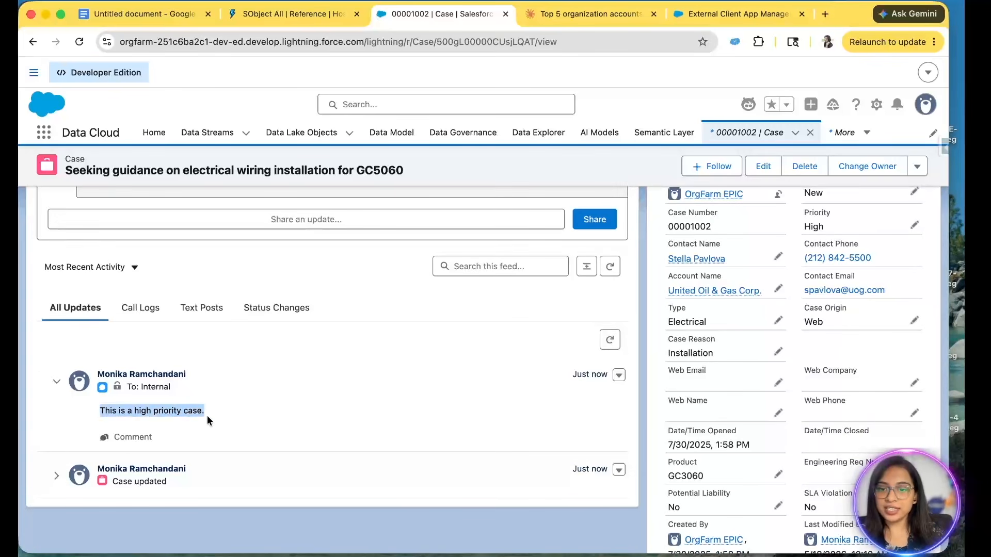
pyautogui.scroll(3, 271, 413)
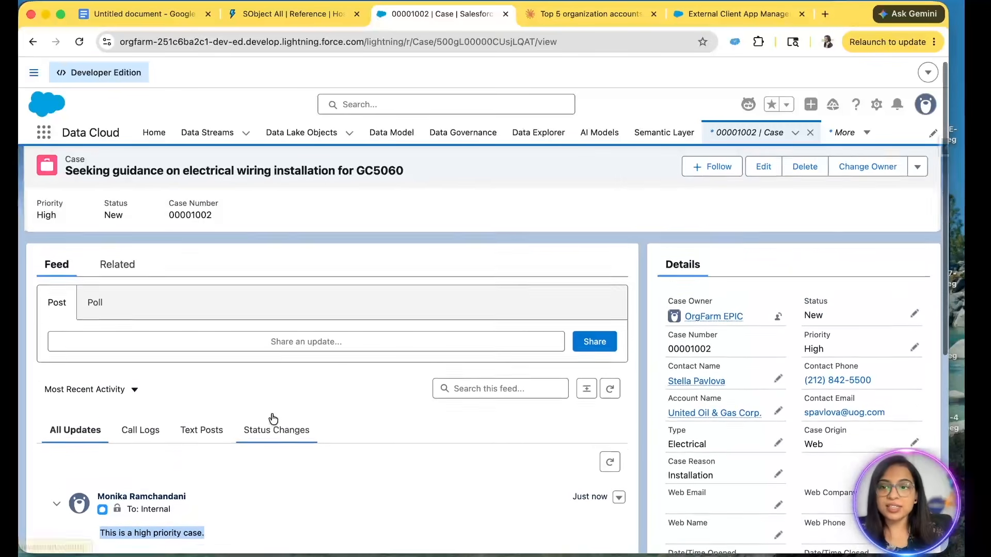
pyautogui.click(593, 15)
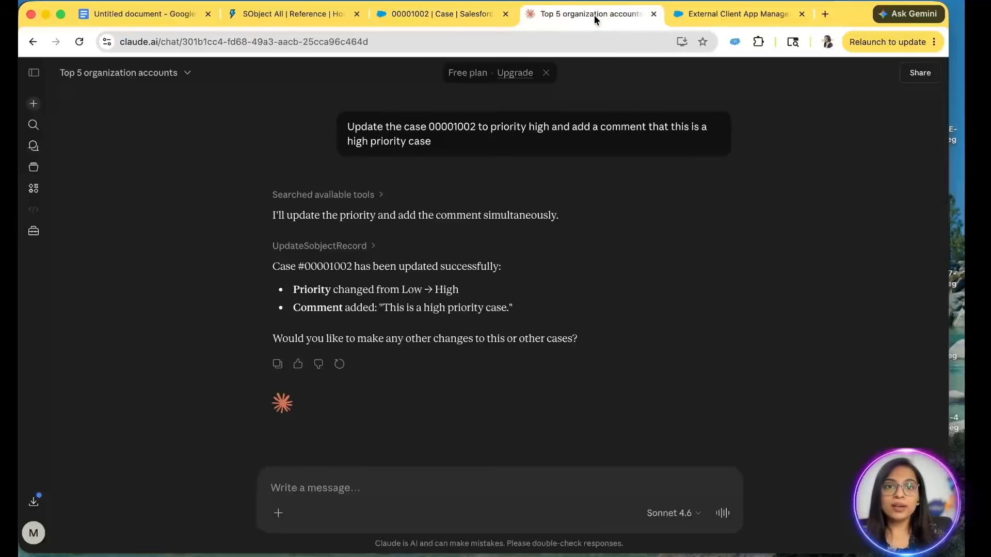